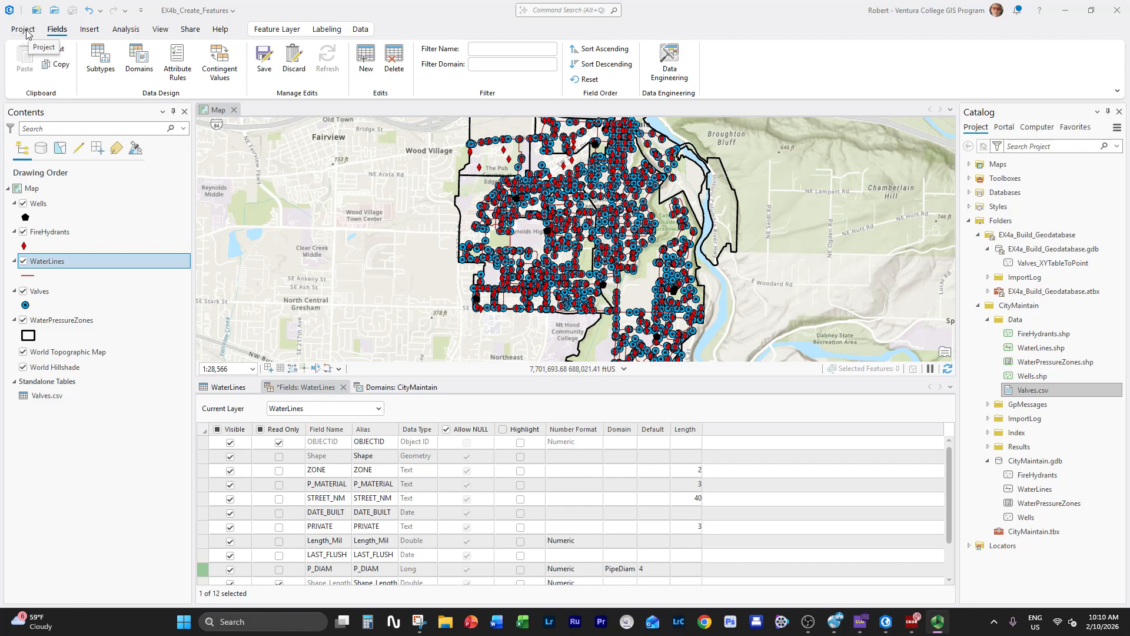
left_click(23, 29)
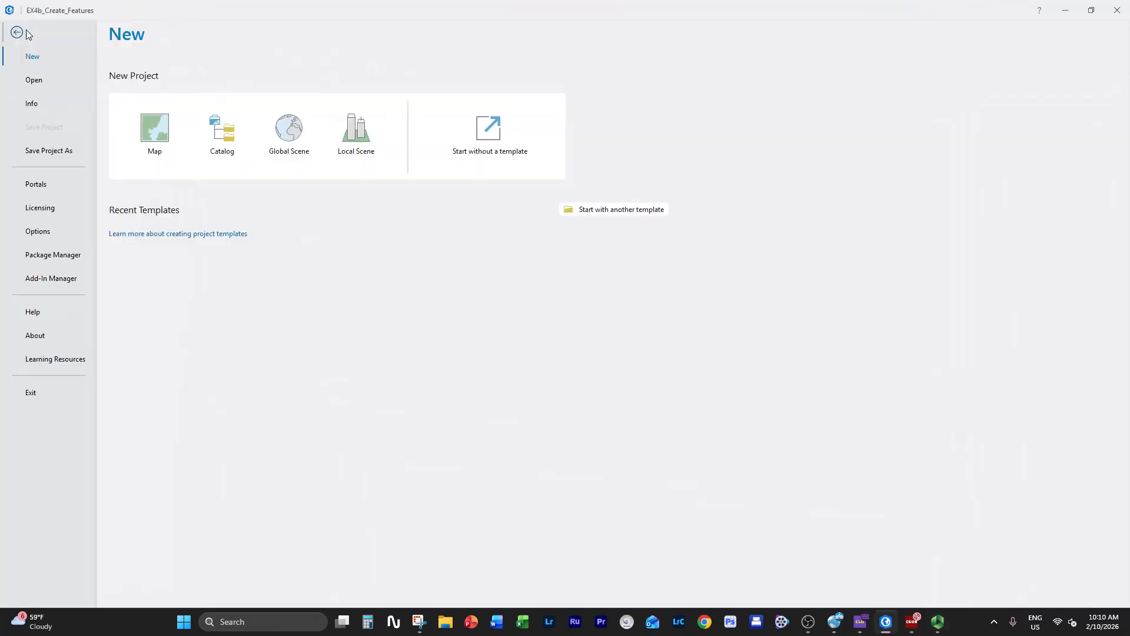
left_click(47, 151)
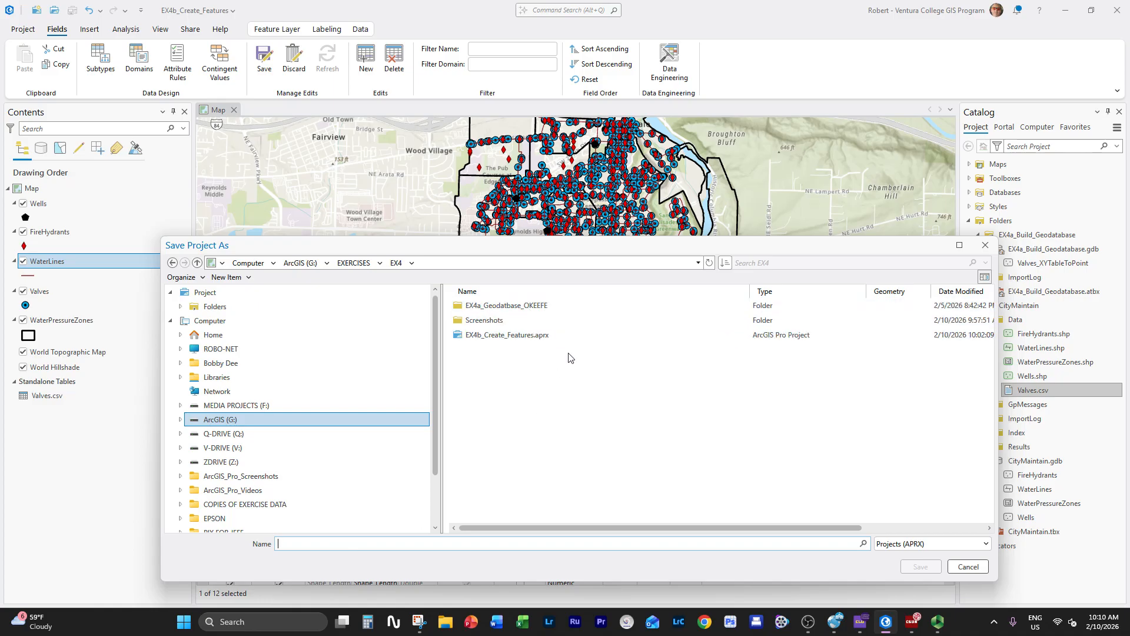
left_click(980, 571)
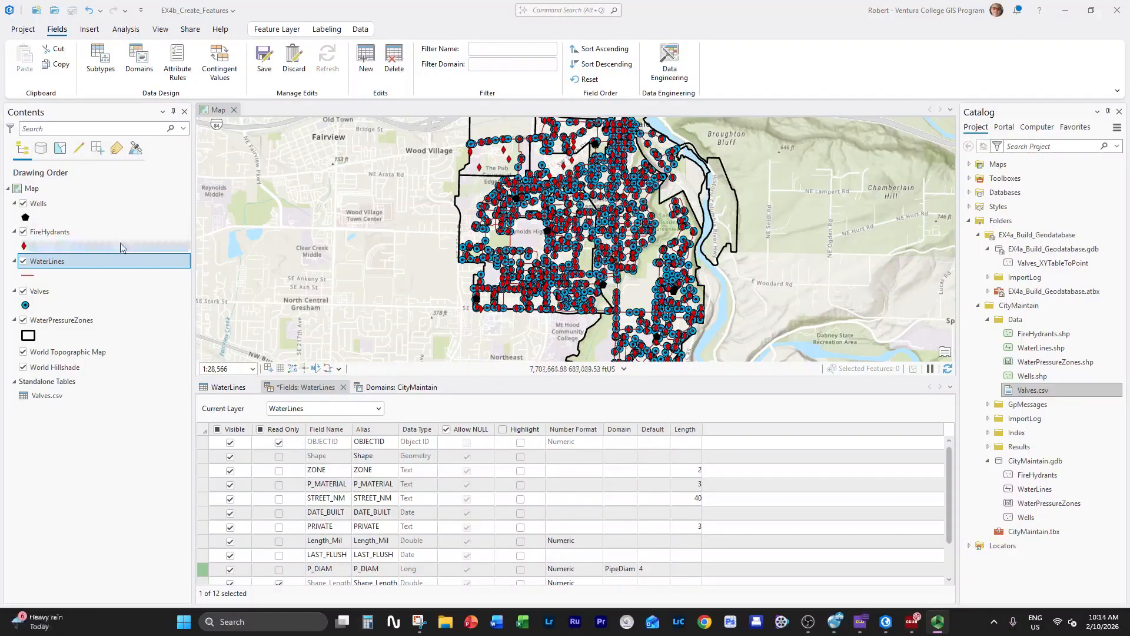
Step: Make WaterLines the only selectable layer by turning off selection for Wells, FireHydrants, Valves and WaterPressureZones
left_click(60, 149)
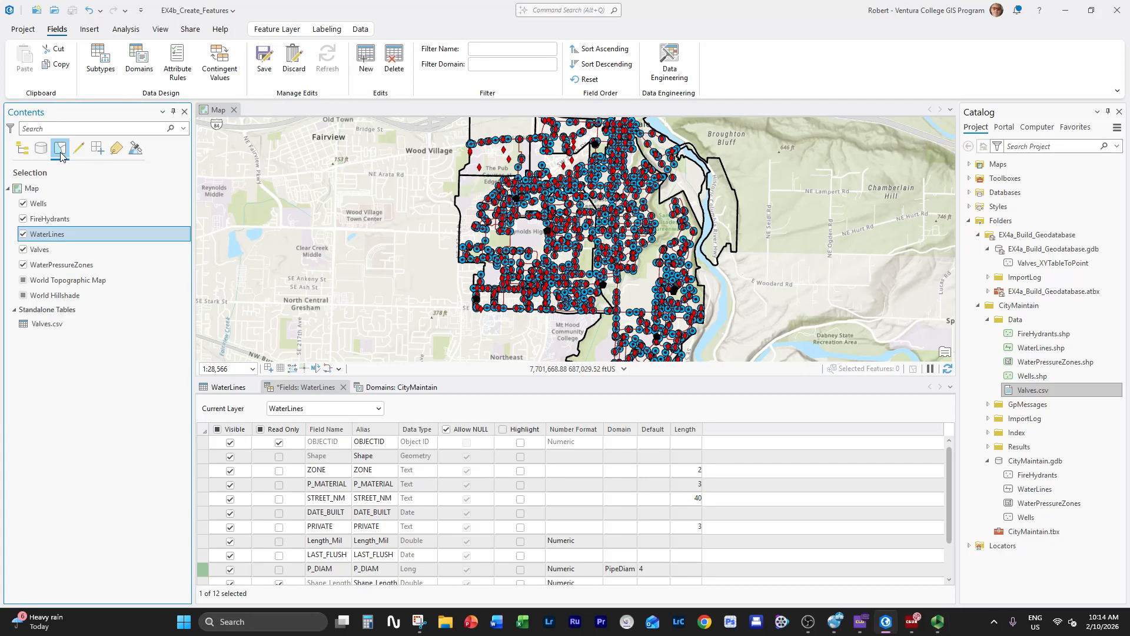
left_click(23, 204)
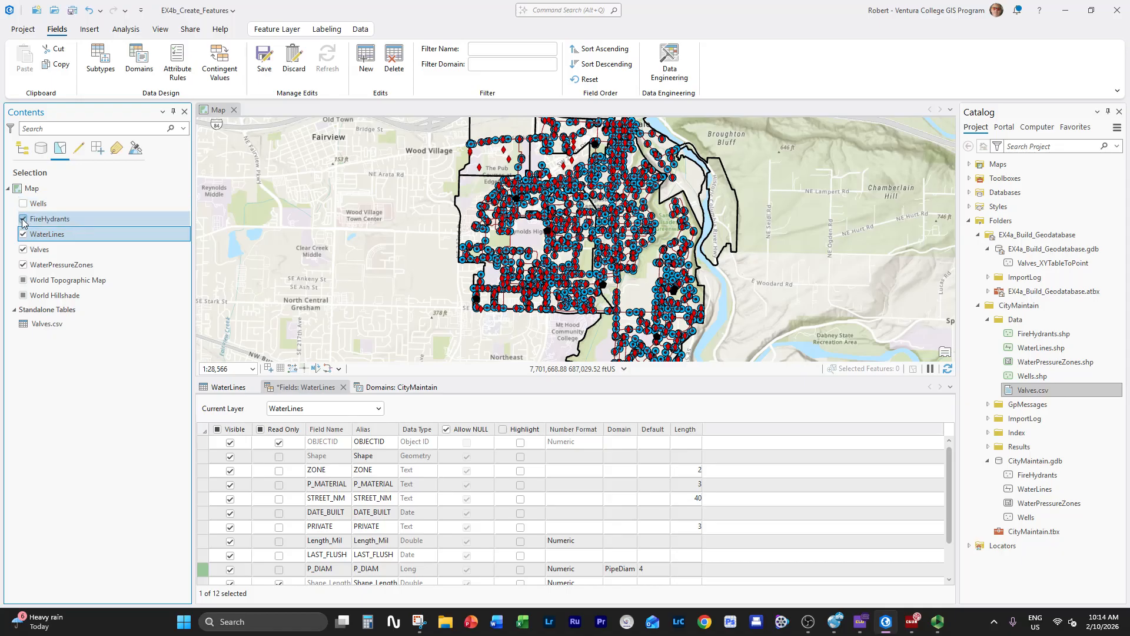
left_click(24, 219)
left_click(24, 250)
left_click(24, 266)
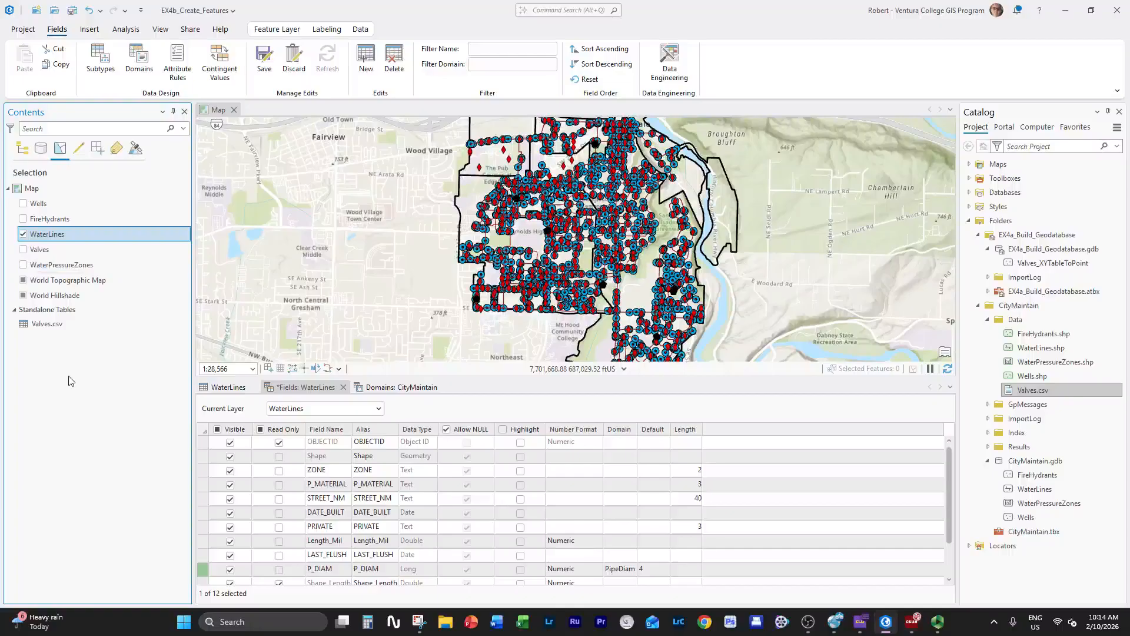
left_click(100, 280)
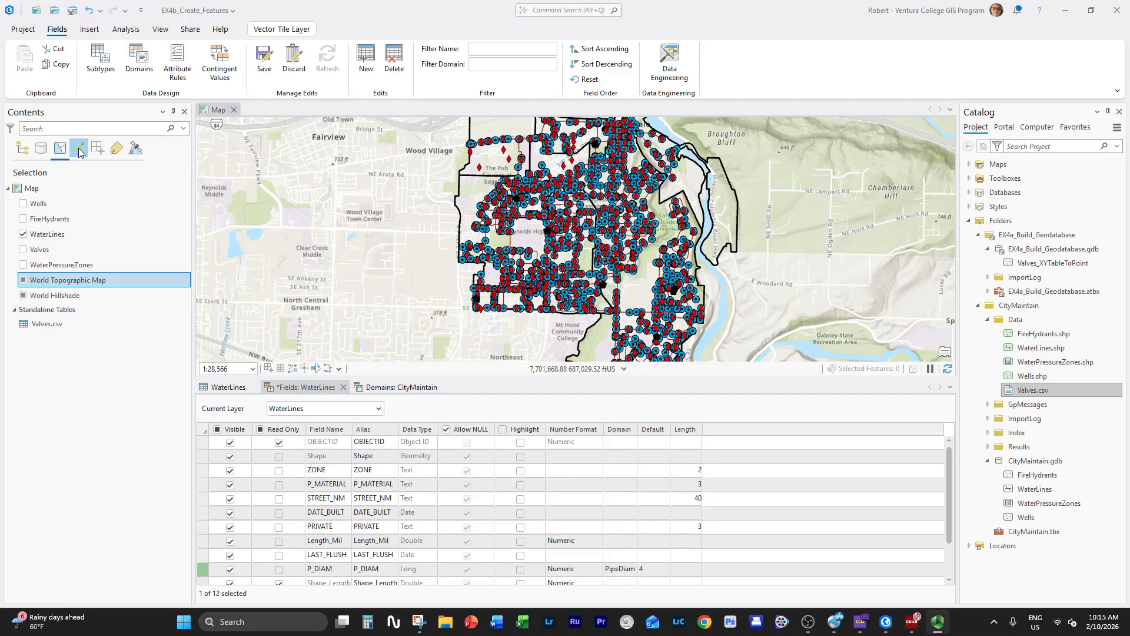
Step: Turn off editing for the Wells, FireHydrants, Valves and WaterPressureZones layers, keeping WaterLines as the only editable map layer
left_click(79, 150)
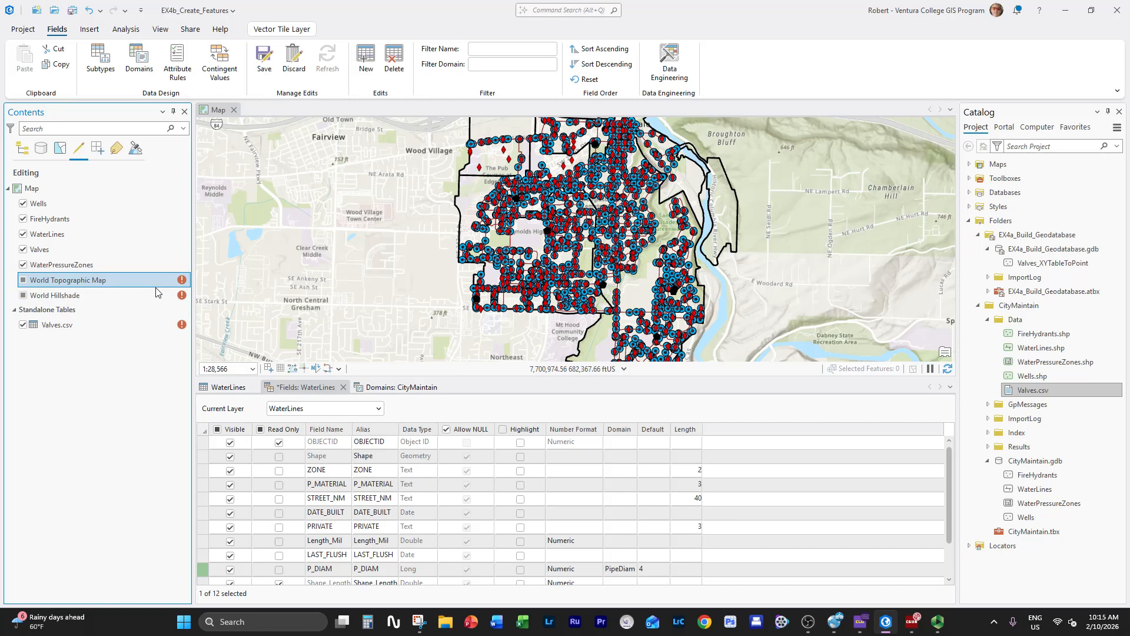
left_click(23, 204)
left_click(23, 218)
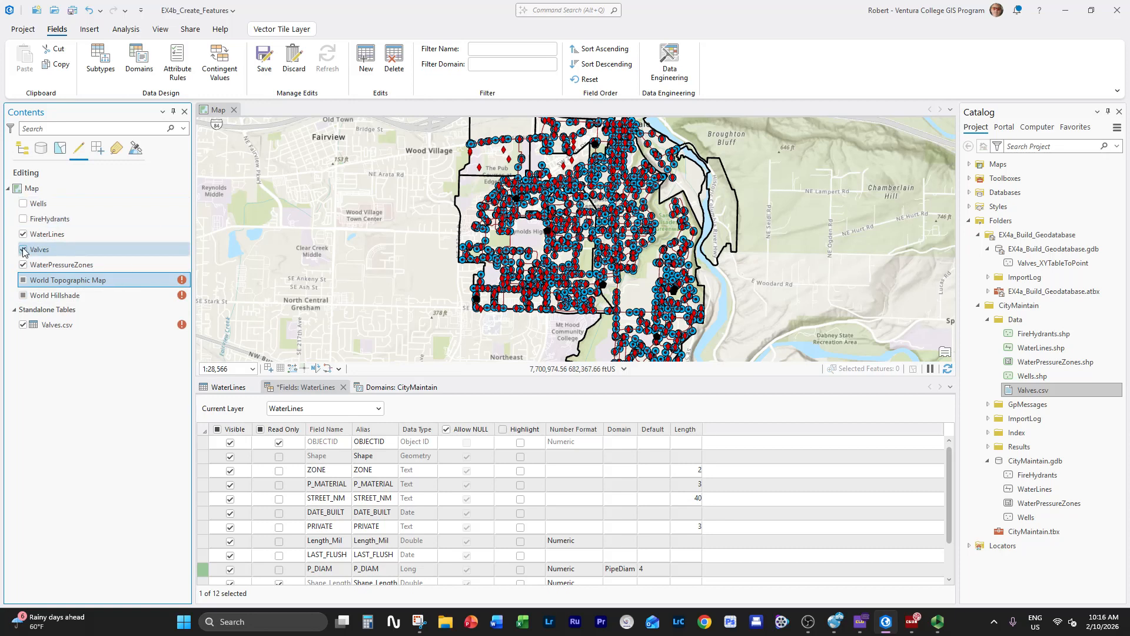
left_click(23, 249)
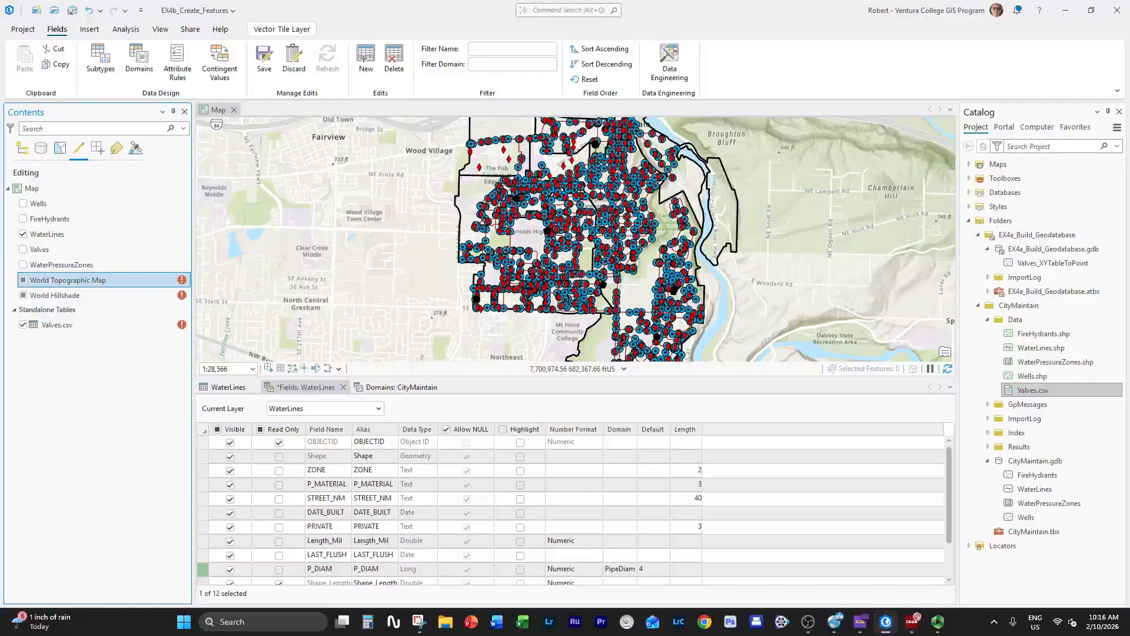
left_click(21, 151)
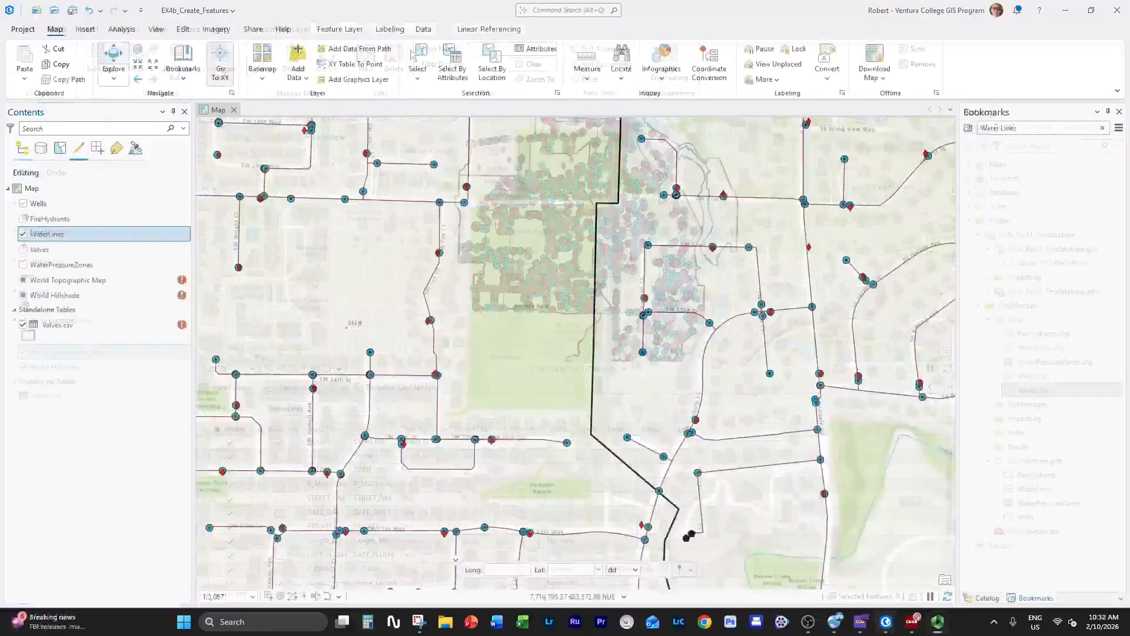
left_click(184, 68)
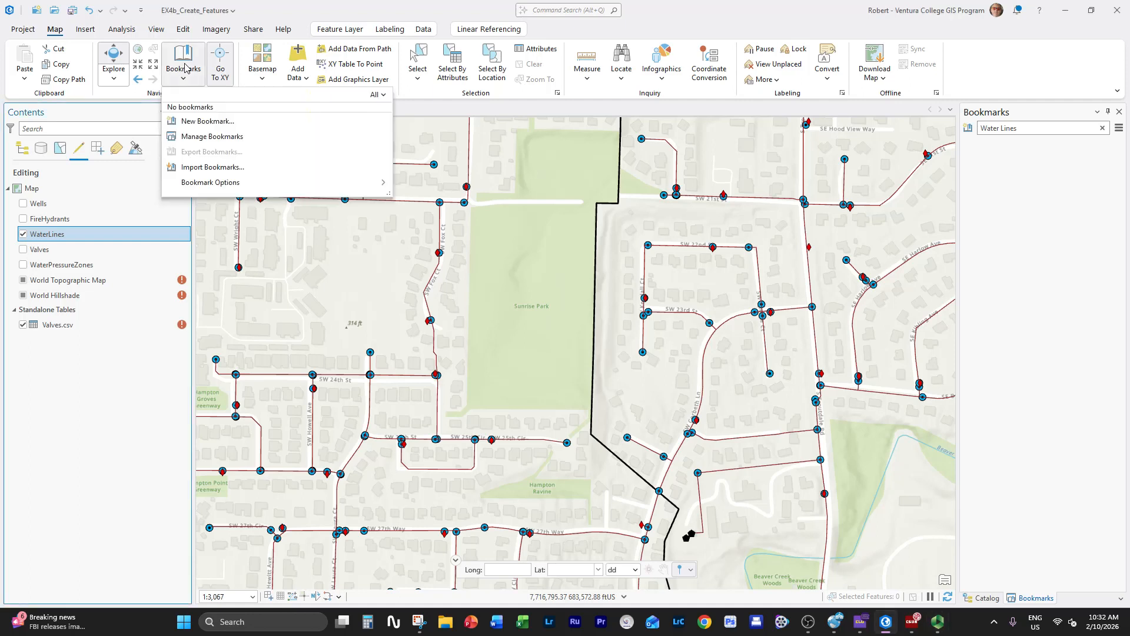
left_click(105, 238)
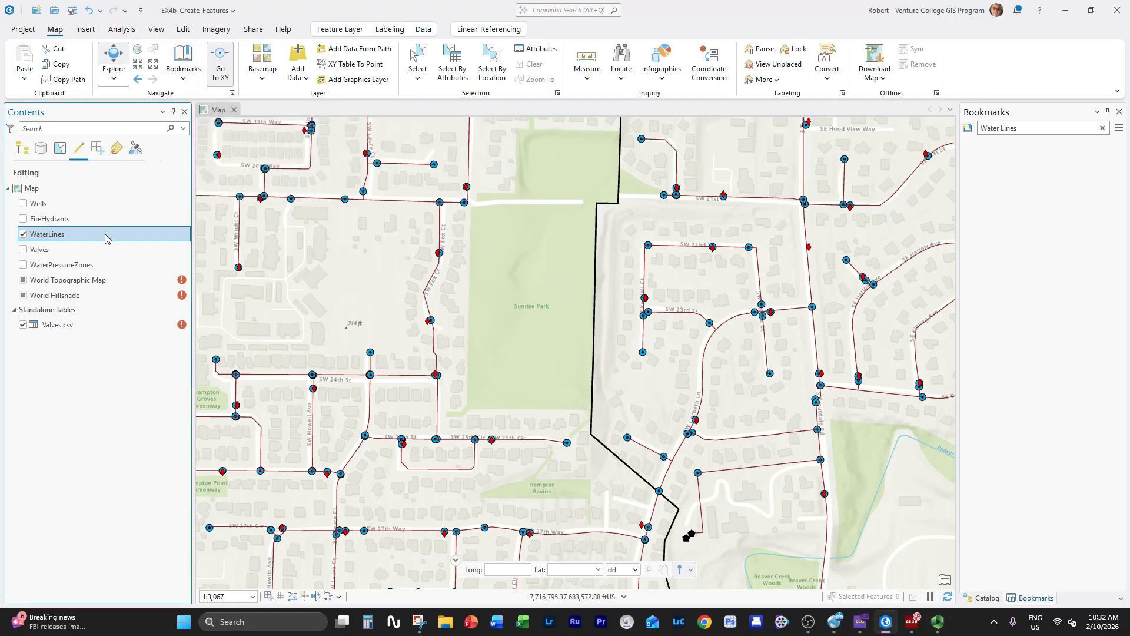
right_click(105, 237)
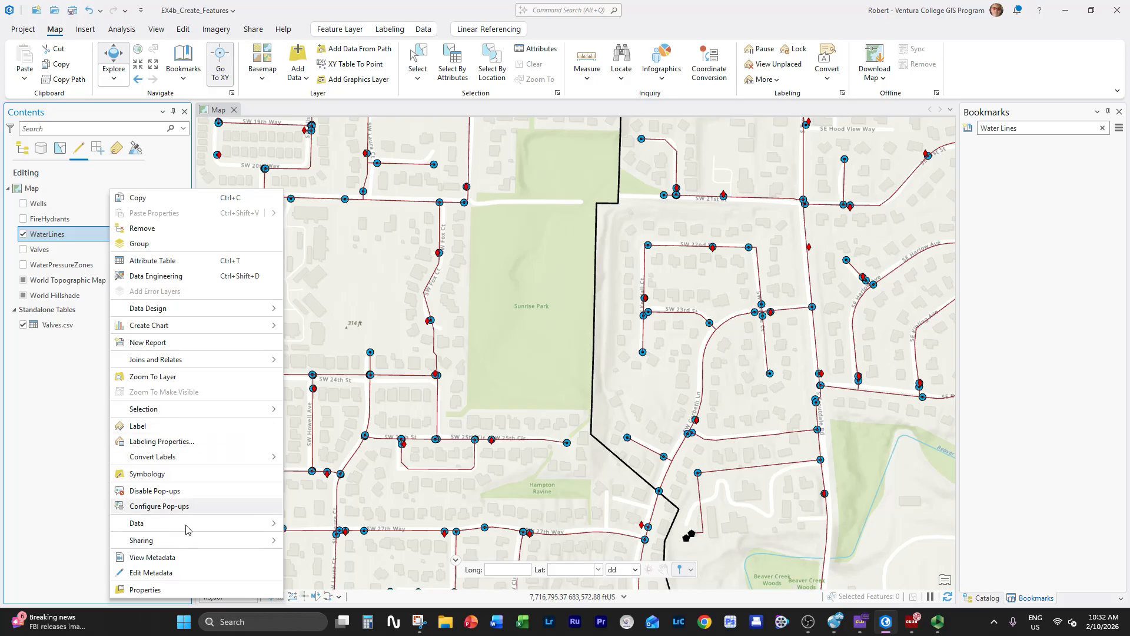
mouse_move(207, 529)
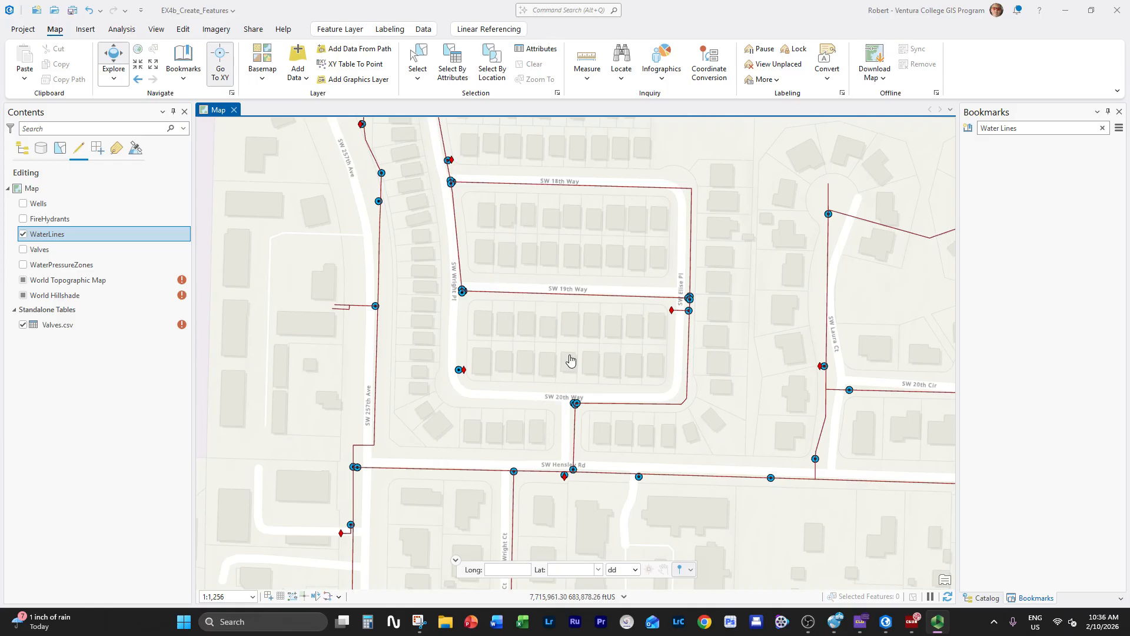
Step: Create a bookmark of the current map view named "Bookmark 2" with the description "Step 5 Page 128"
left_click(192, 58)
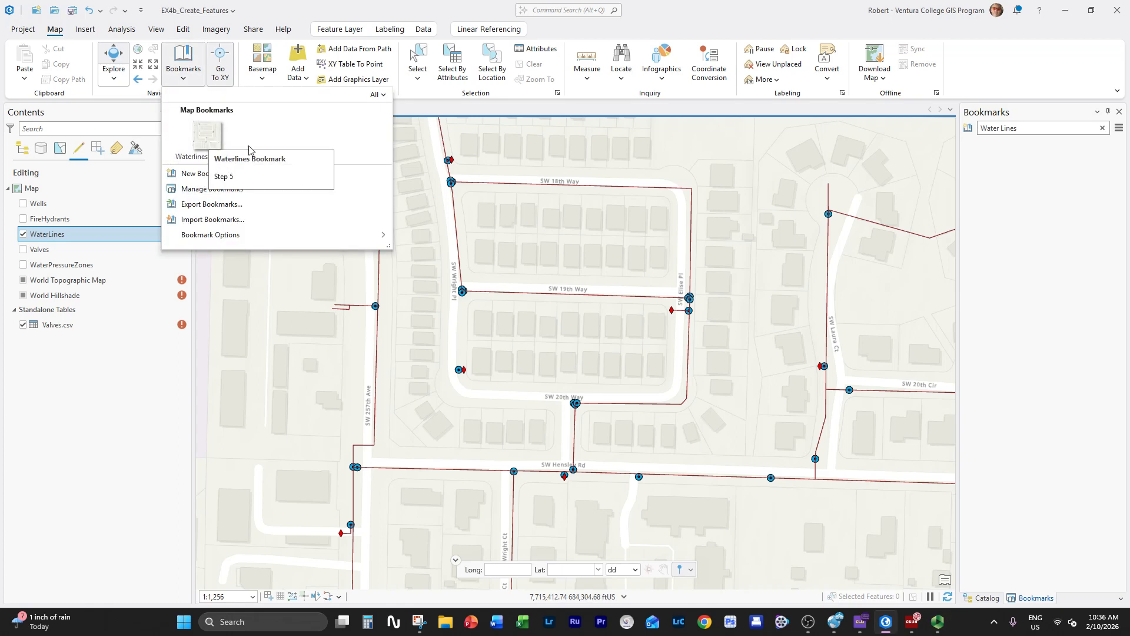
left_click(203, 174)
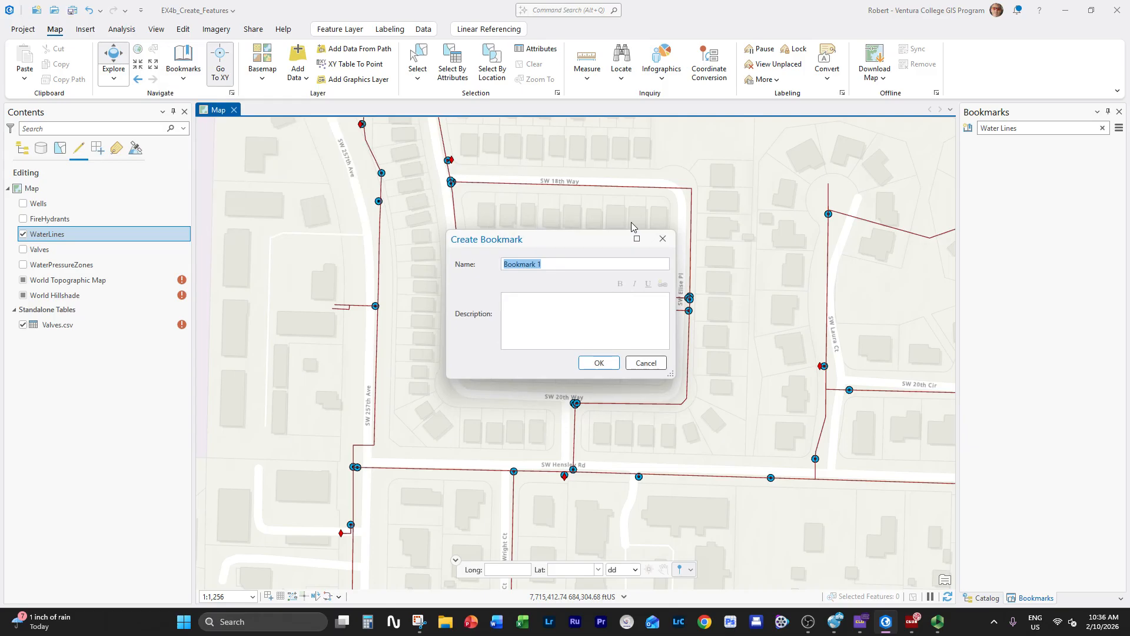
type("Bookmark 2")
left_click(584, 309)
type("Step")
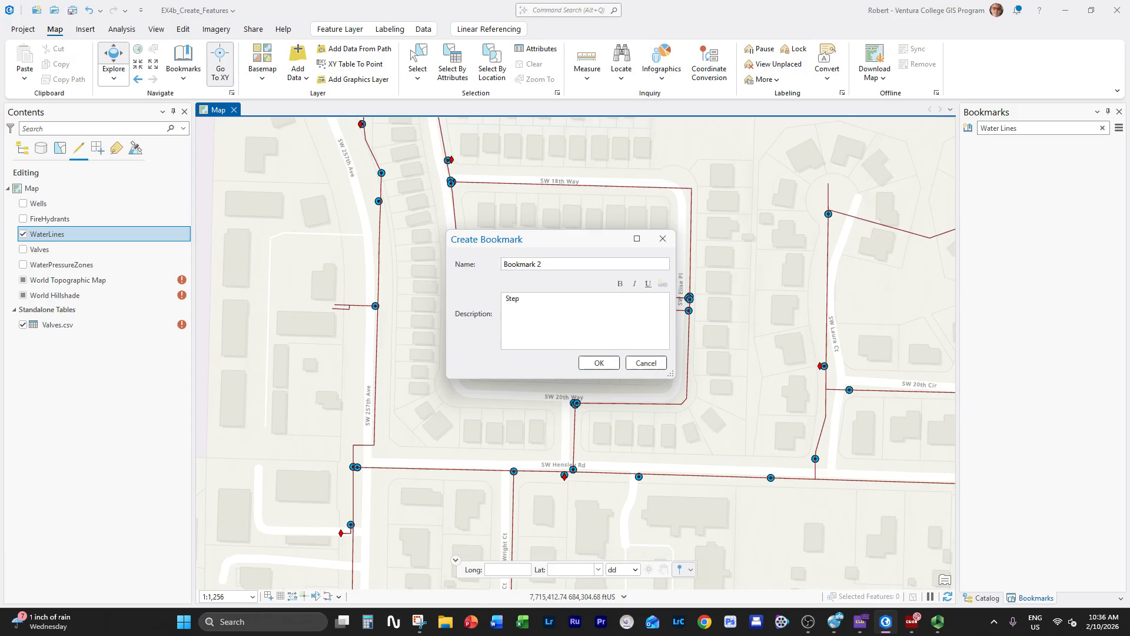
type(" 5 Page 128")
left_click(598, 364)
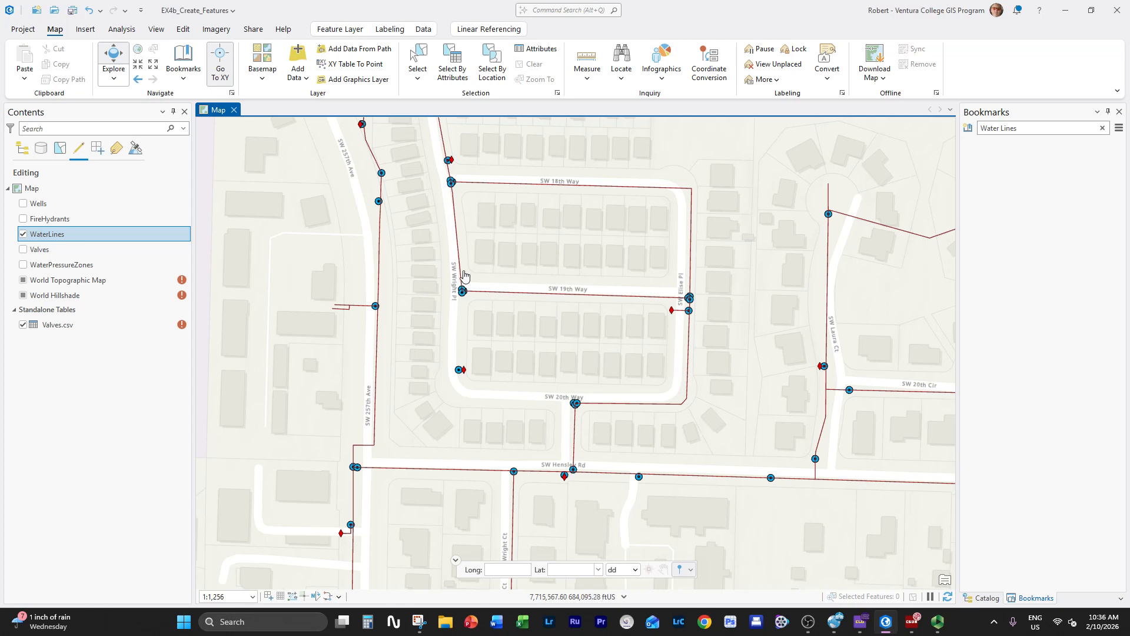
Step: Test Bookmark 2 by returning to its saved view from a zoomed-out map
scroll(500, 289, "down", 10)
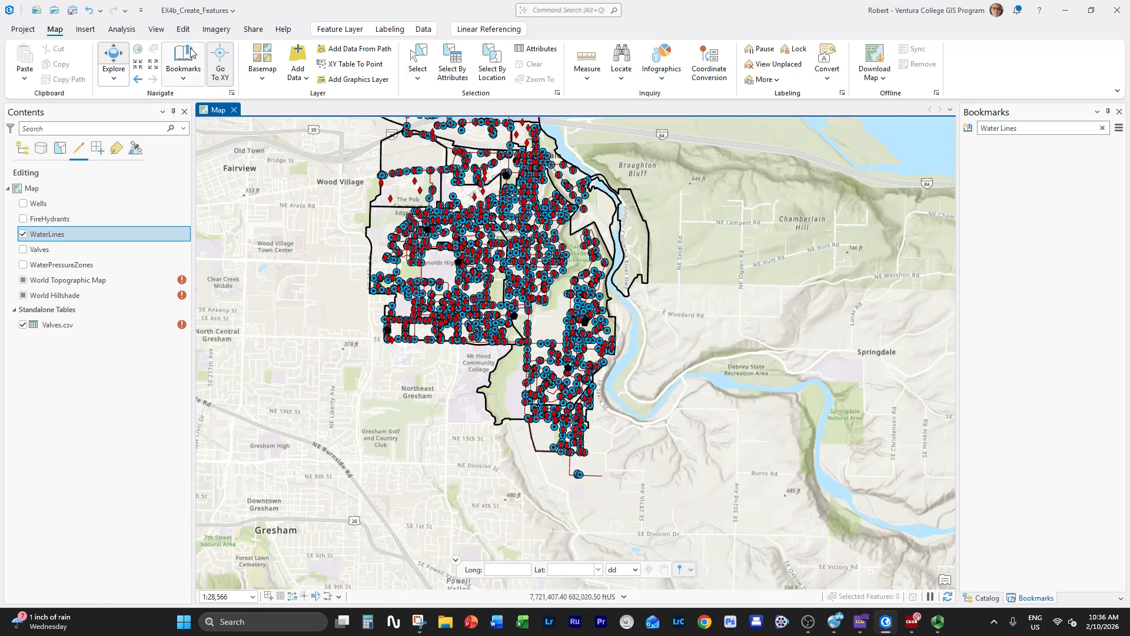
left_click(192, 56)
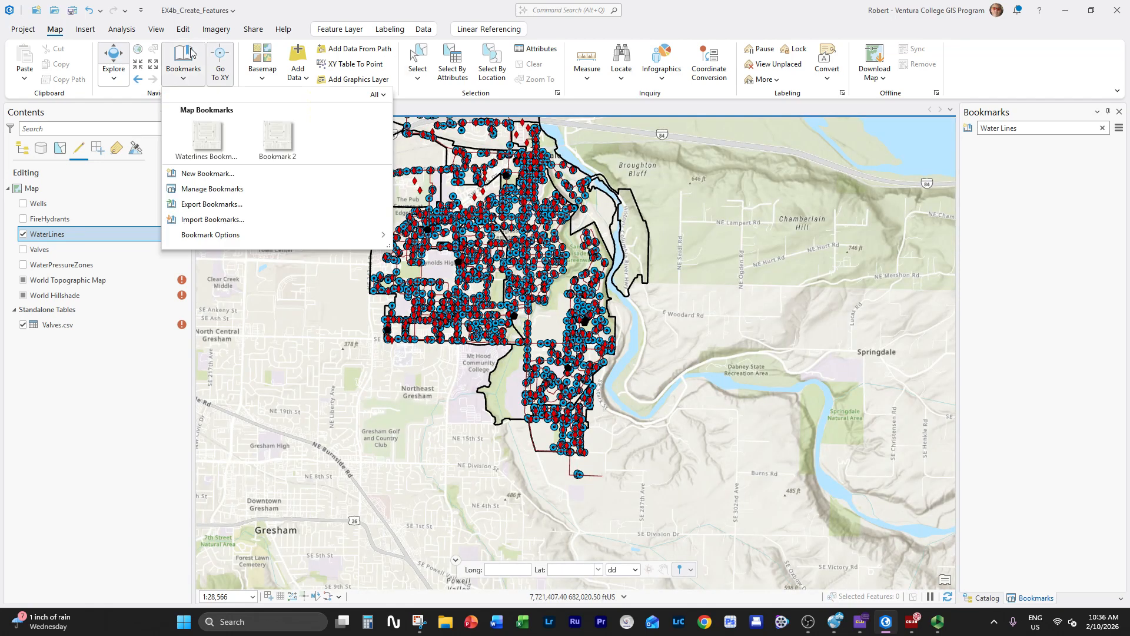
left_click(281, 147)
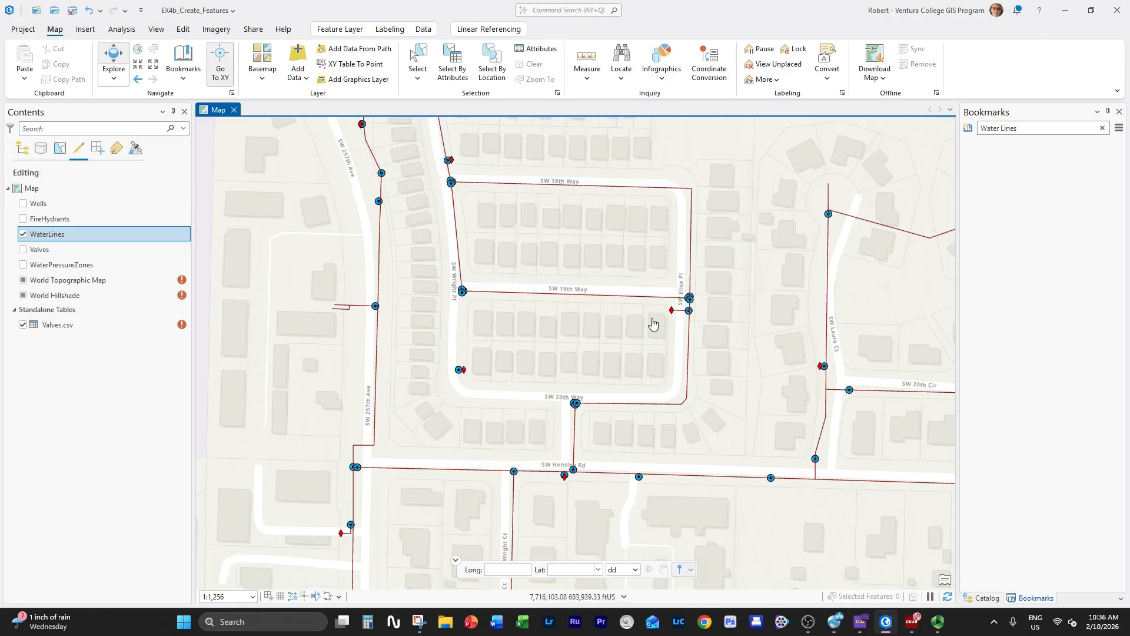
Step: Inspect the attributes of the water line along SW 19th Way in its pop-up and close the pop-up
scroll(653, 324, "down", 4)
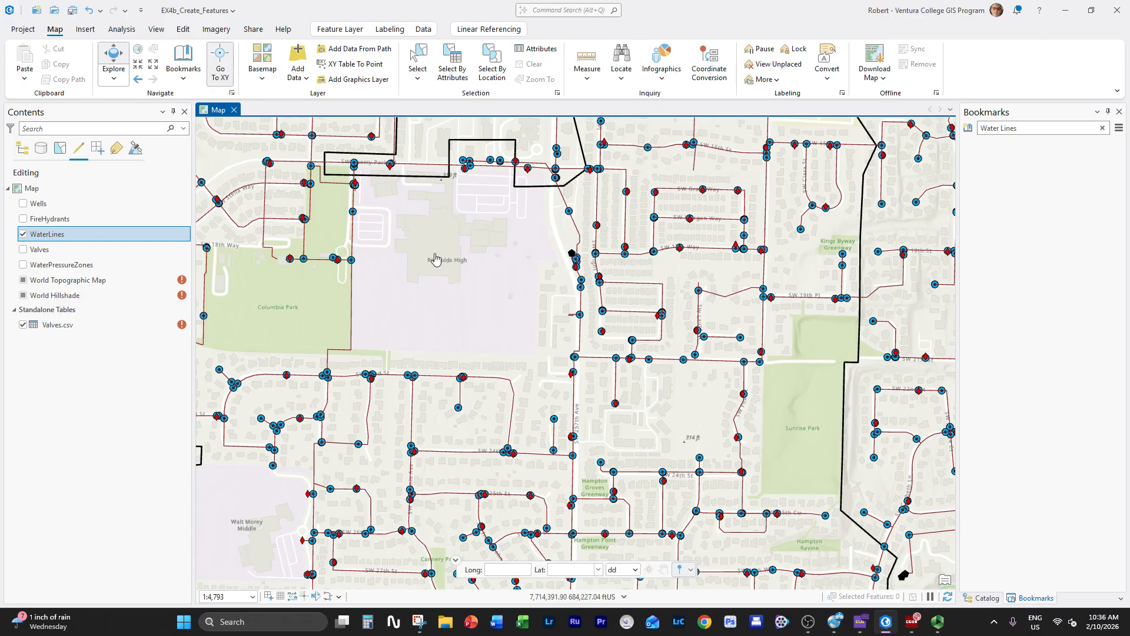
scroll(640, 327, "up", 3)
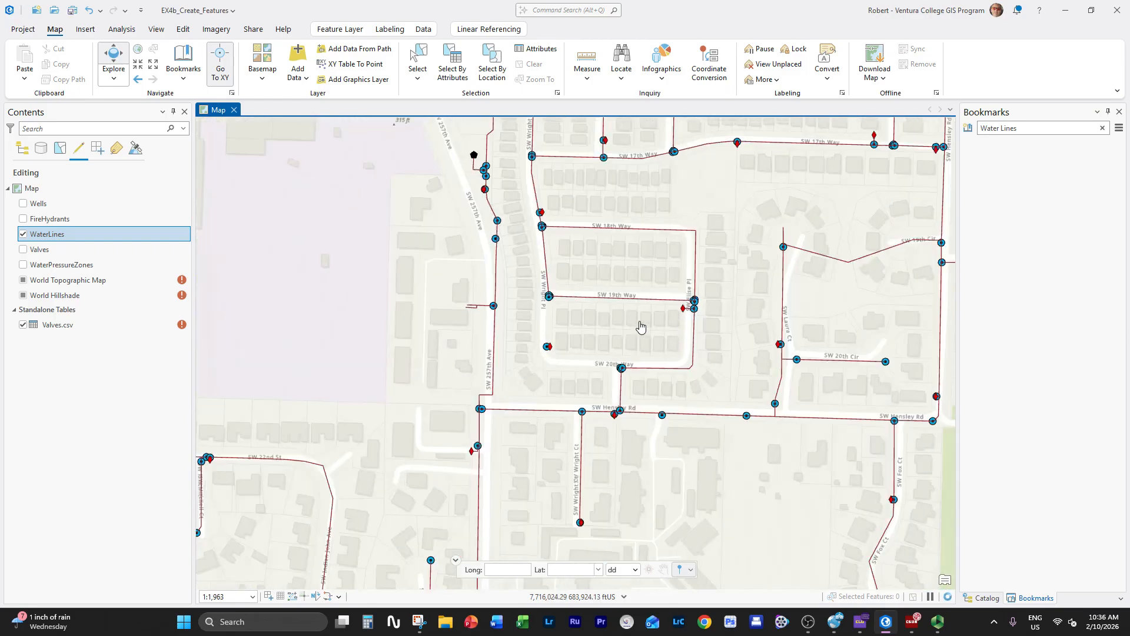
left_click_drag(615, 354, 552, 383)
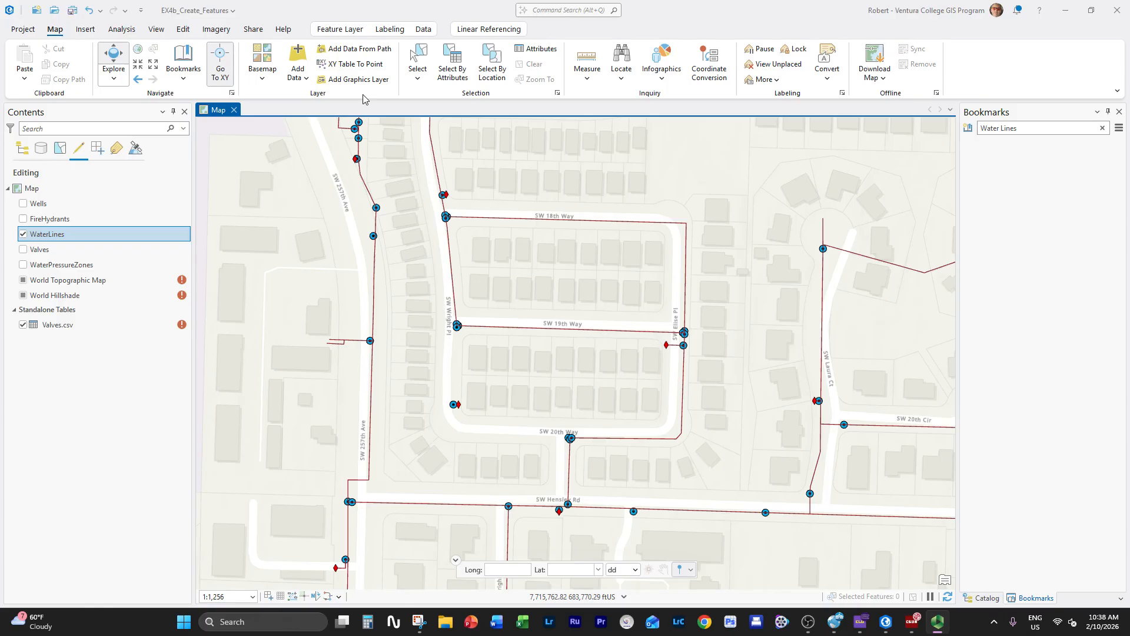
left_click(179, 34)
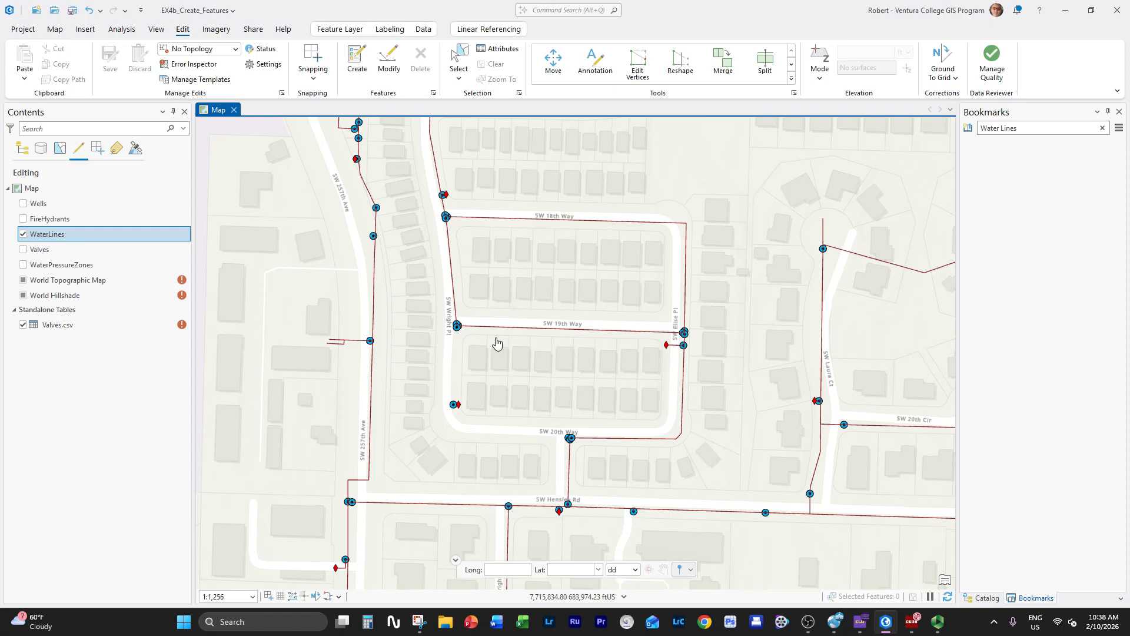
left_click(528, 334)
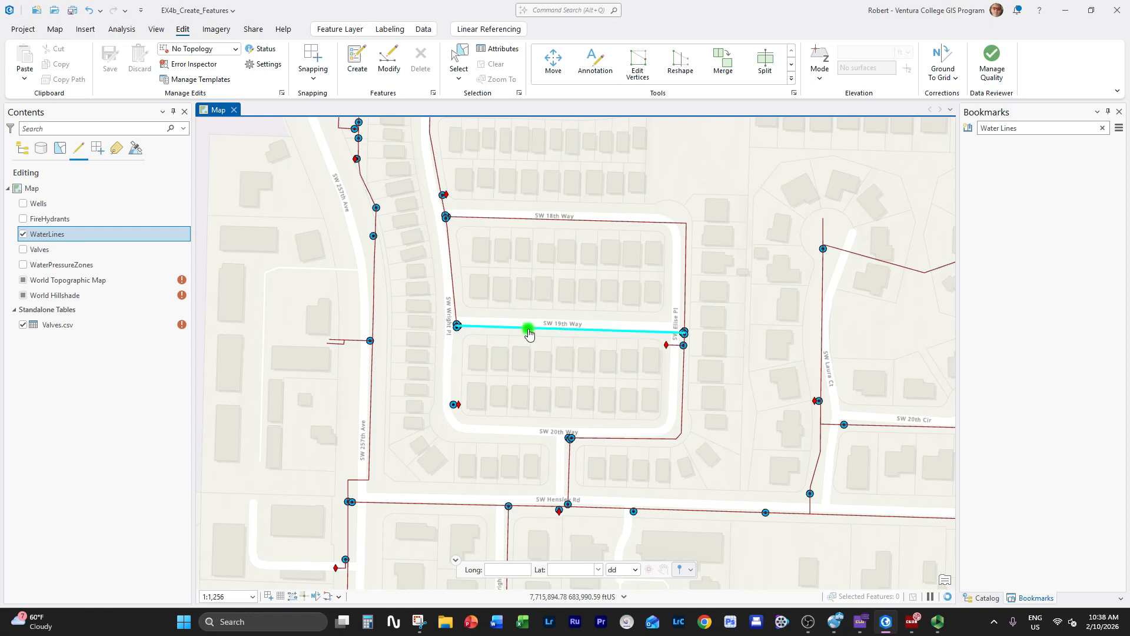
left_click_drag(628, 268, 870, 205)
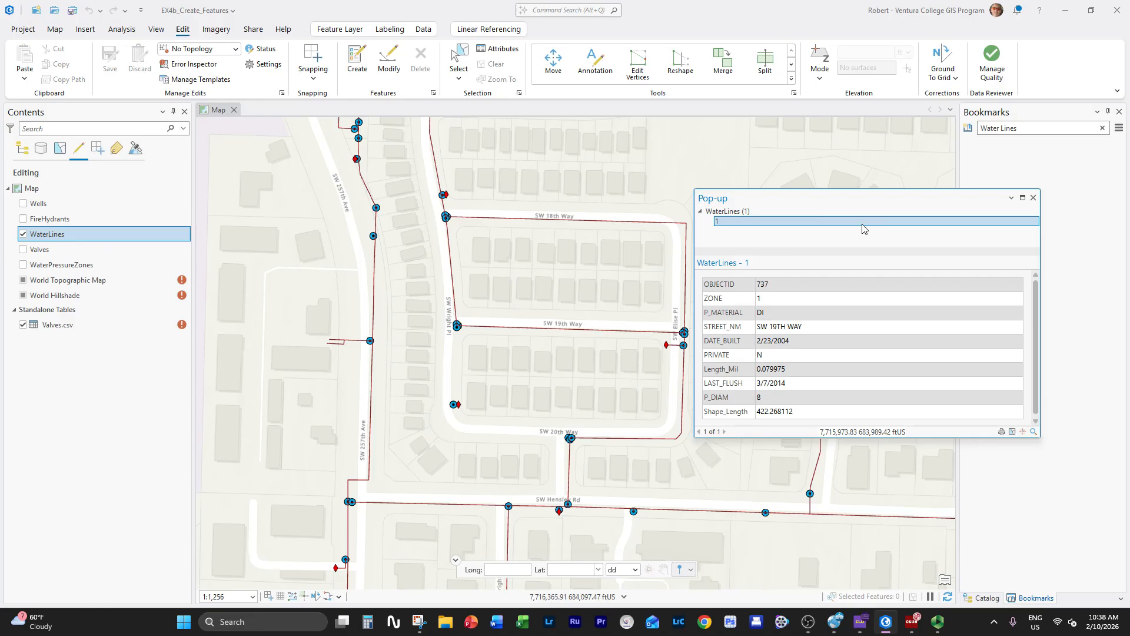
left_click(1032, 198)
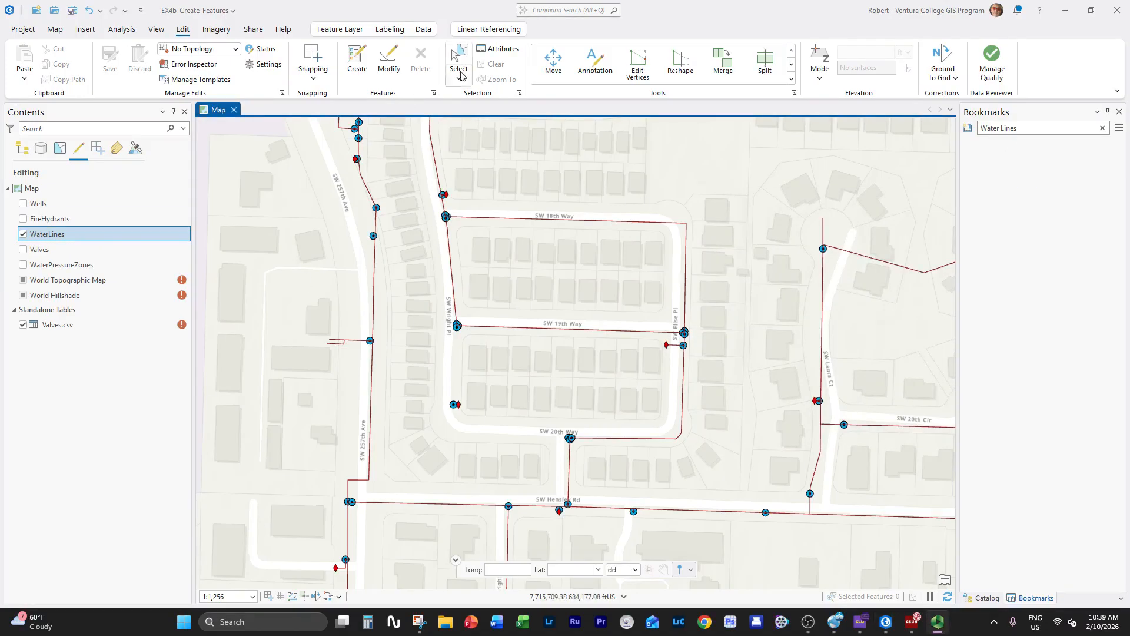
Step: Select the water line along SW 19th Way and open it for vertex editing, keeping the line visible beside the Modify Features pane
left_click(461, 59)
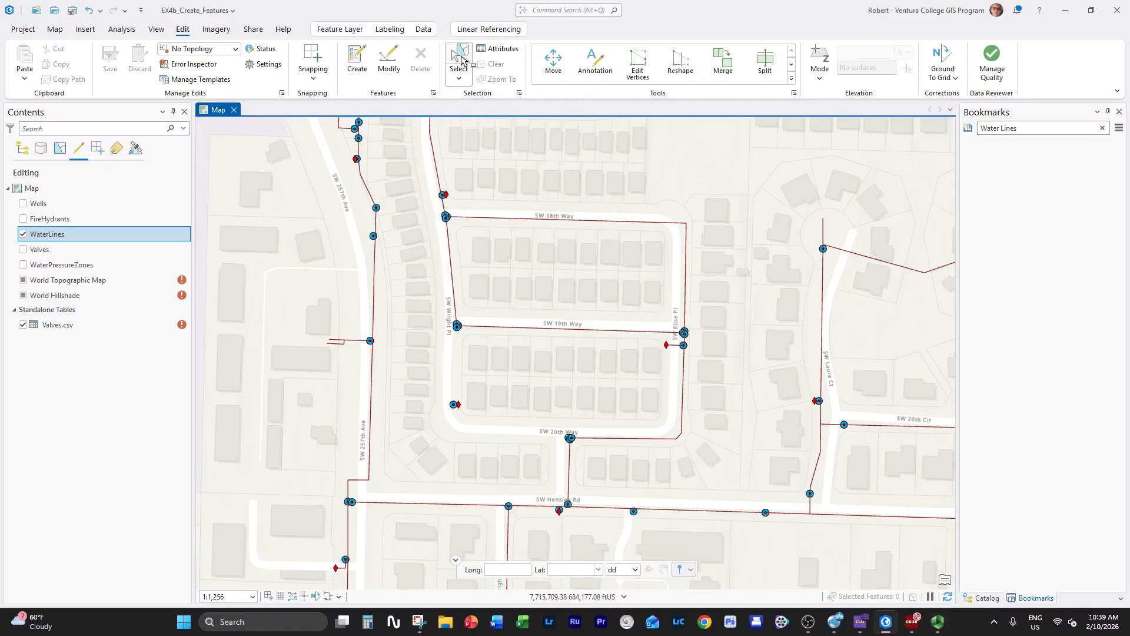
left_click(514, 329)
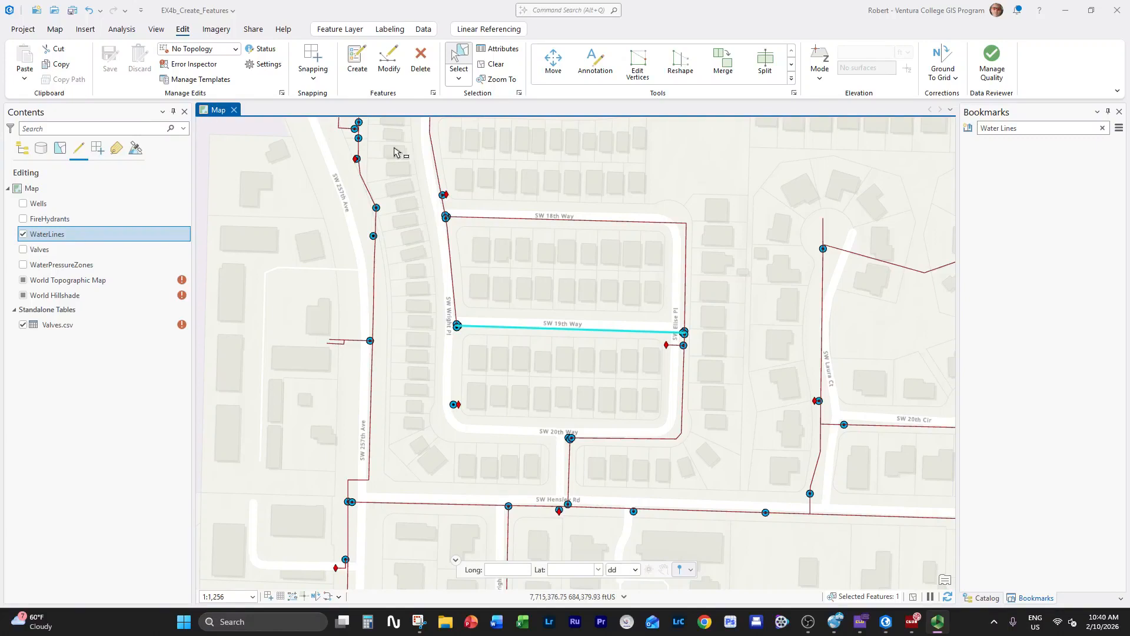
left_click(638, 70)
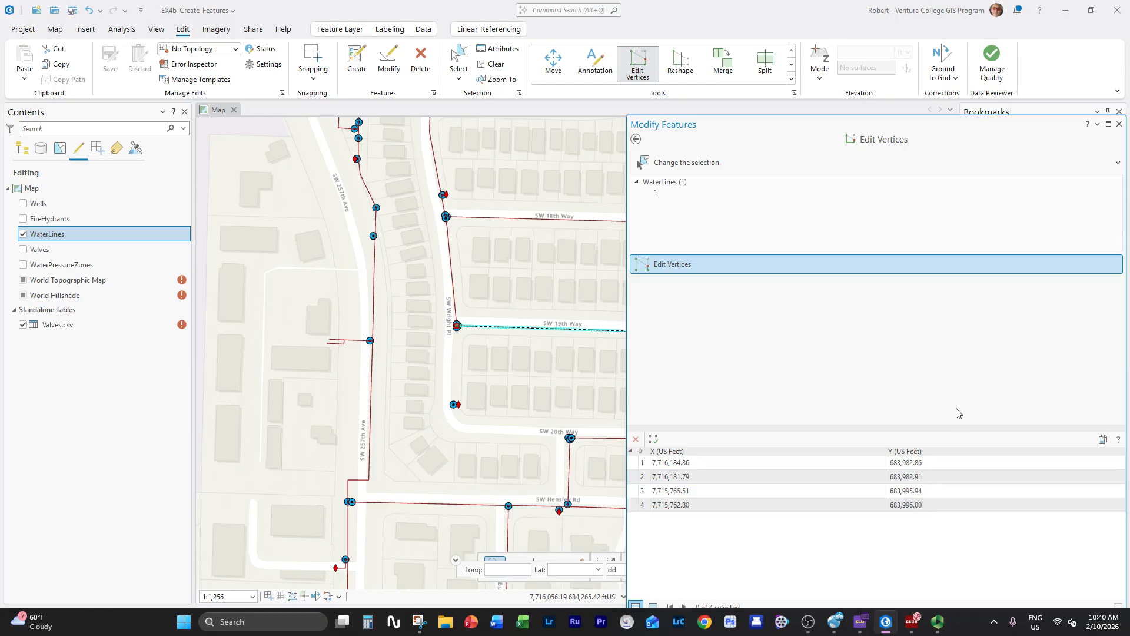
left_click_drag(622, 204, 835, 204)
left_click_drag(1028, 129, 949, 125)
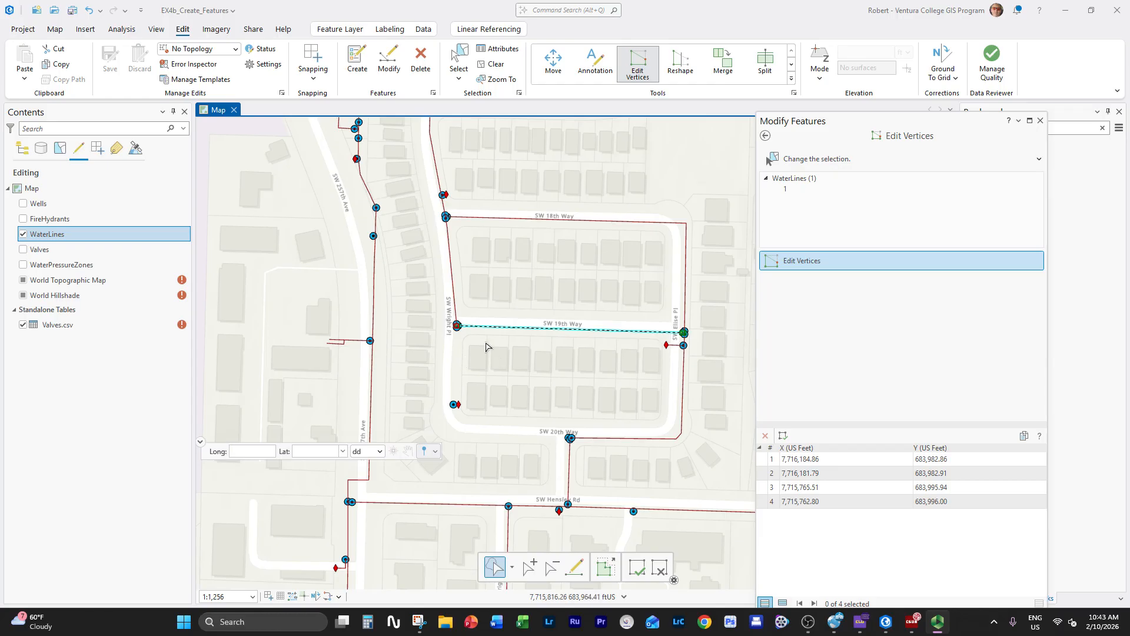
scroll(460, 328, "up", 2)
scroll(478, 335, "up", 2)
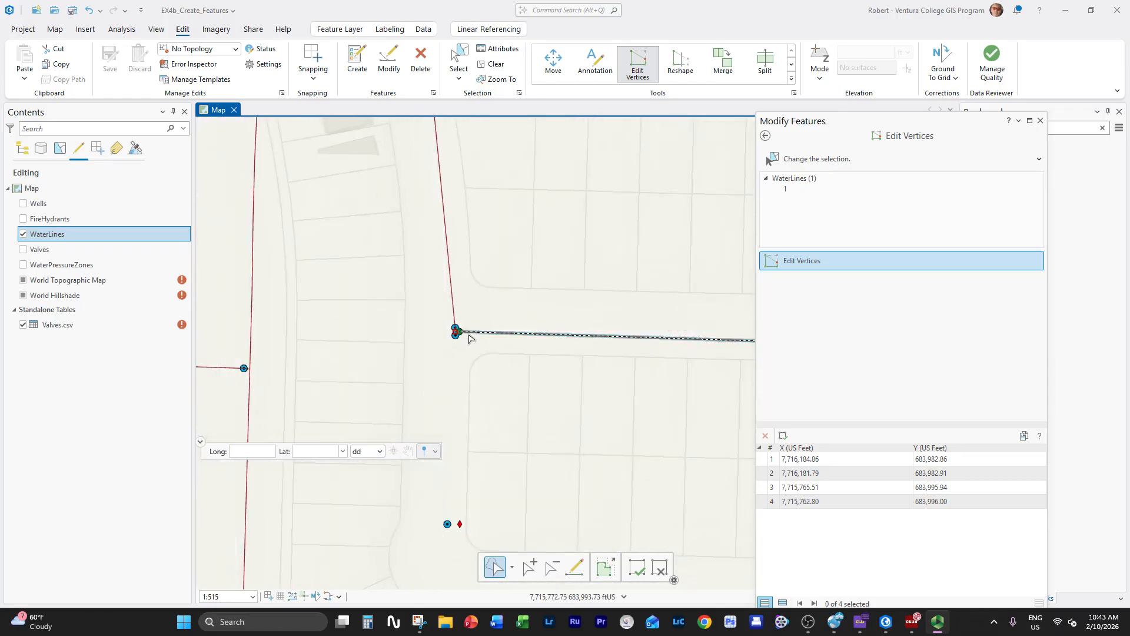
scroll(477, 355, "down", 2)
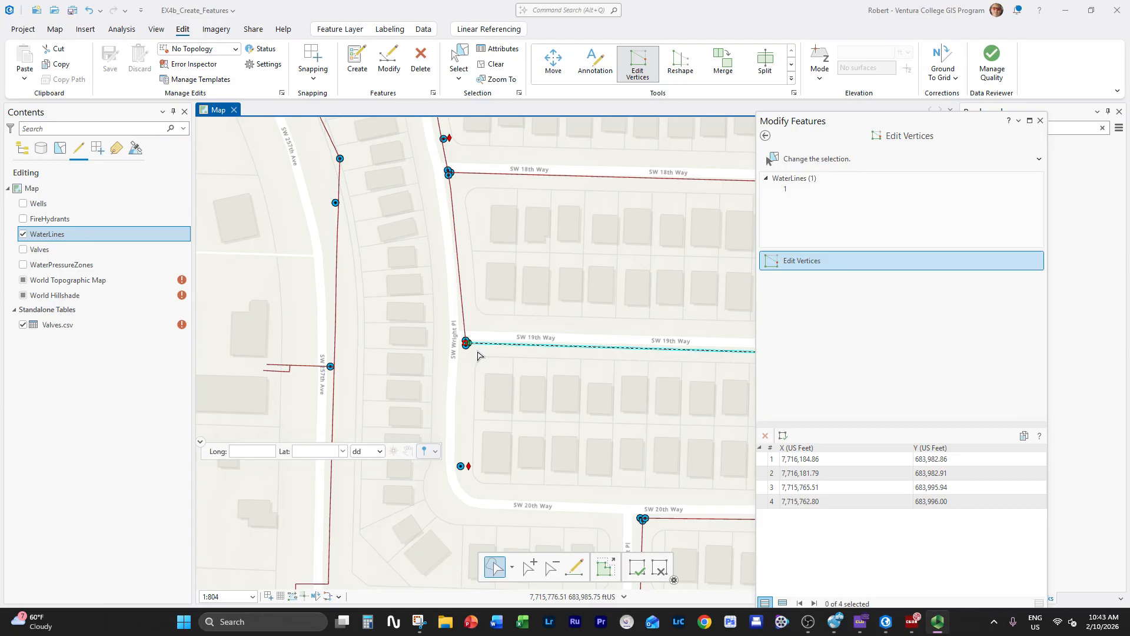
Step: Clear the water line selection and turn on snapping with only the Point and Vertex snap types active
scroll(474, 348, "up", 4)
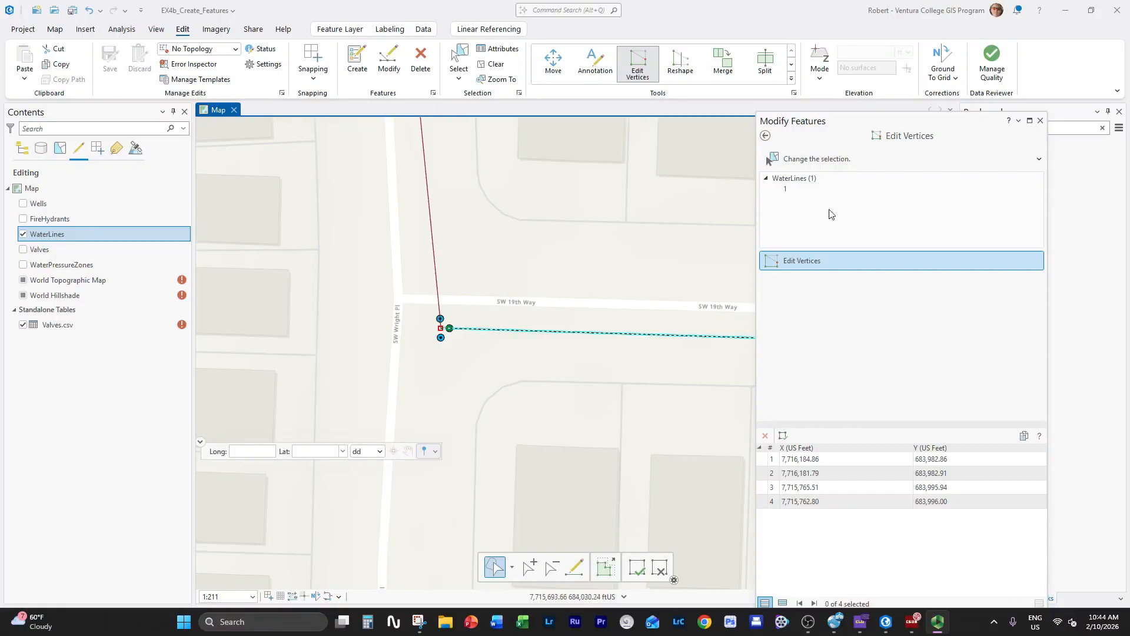
left_click(496, 65)
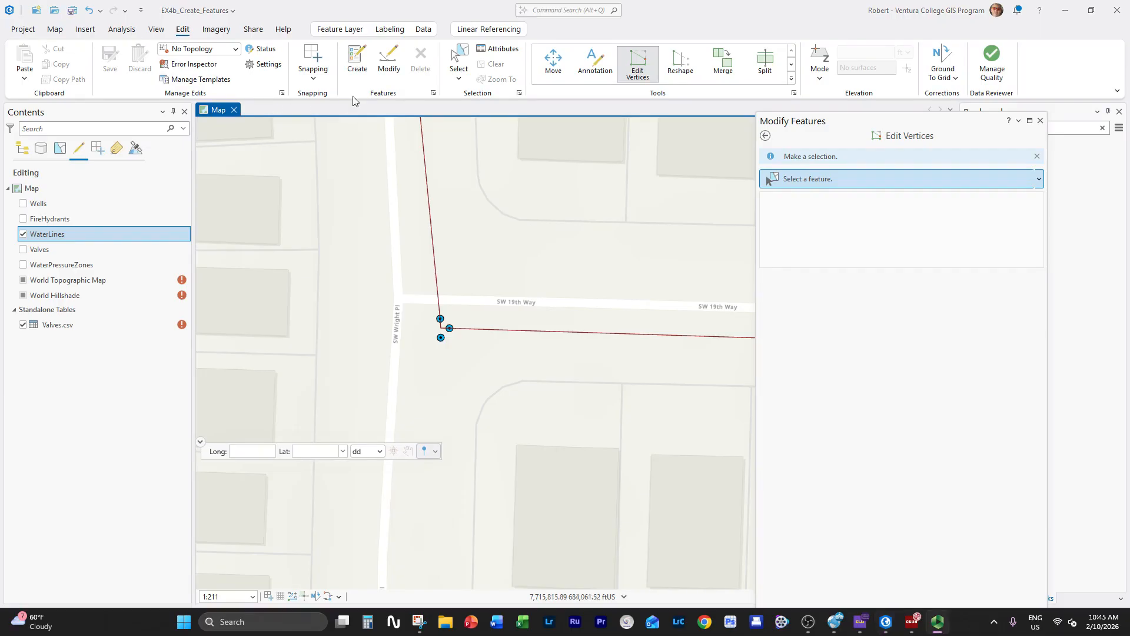
left_click(317, 64)
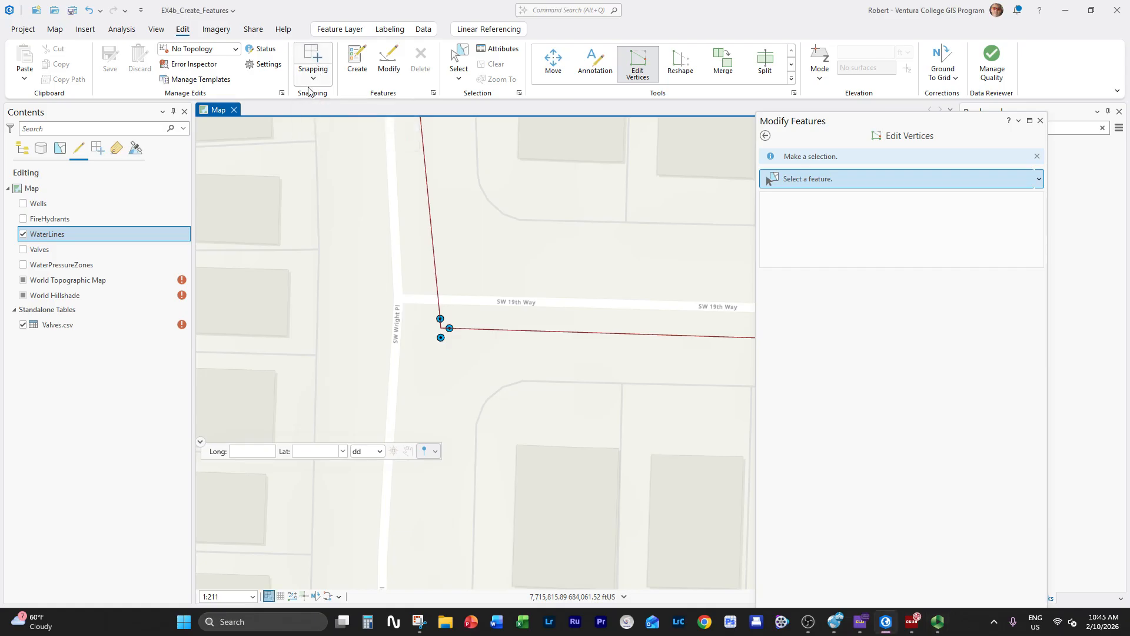
left_click(310, 78)
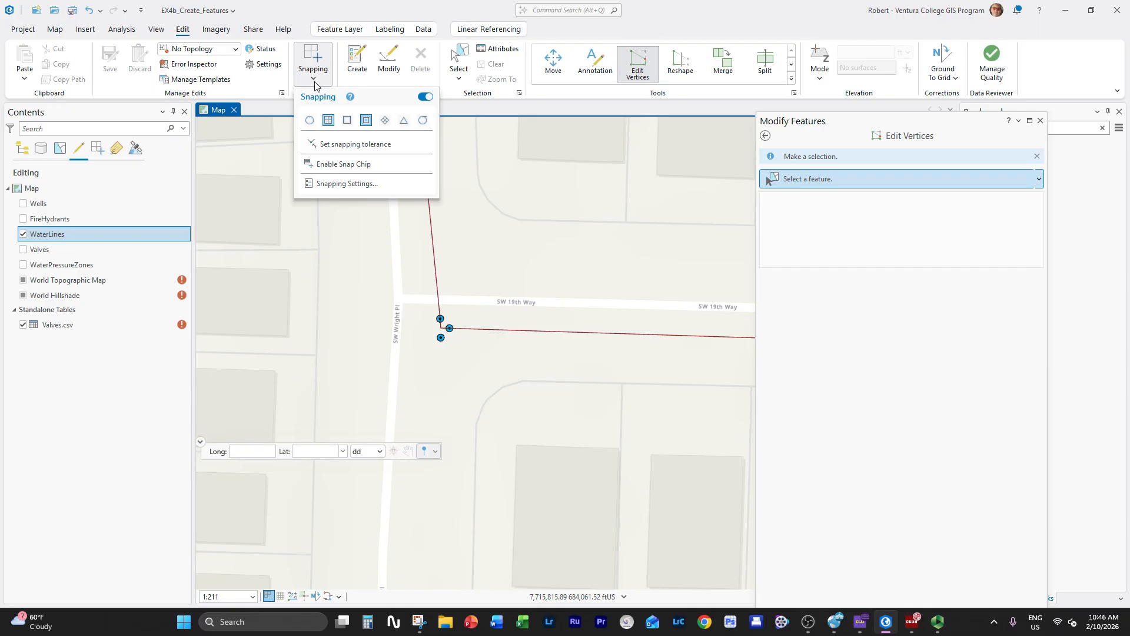
left_click(310, 124)
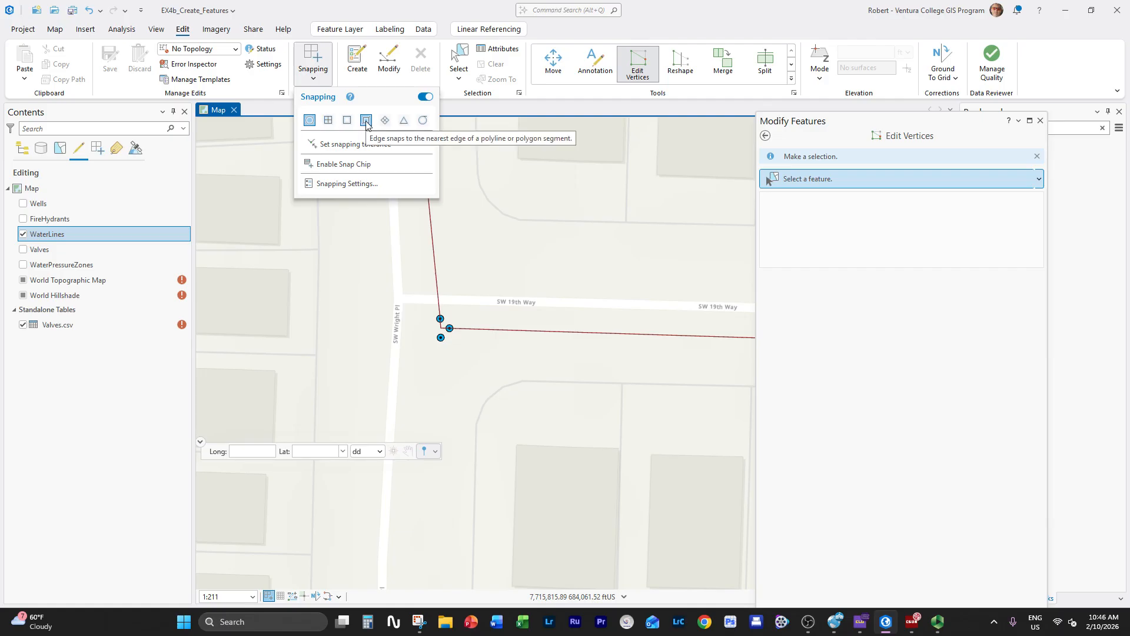
left_click(347, 120)
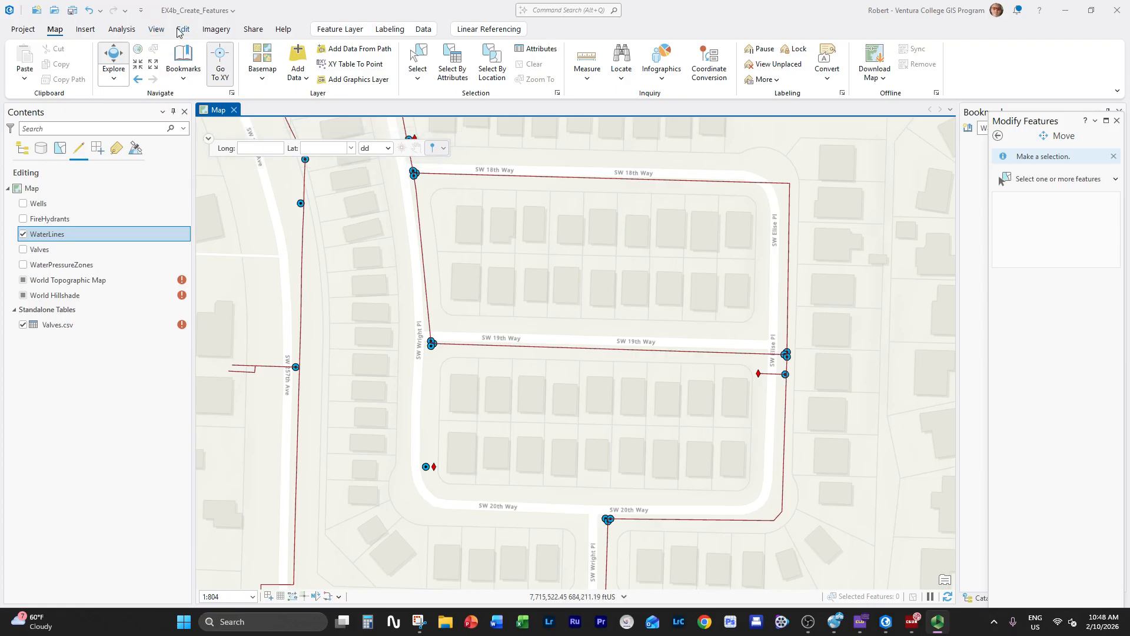
Step: Check which snap types are active in the snapping settings
left_click_drag(615, 379, 642, 387)
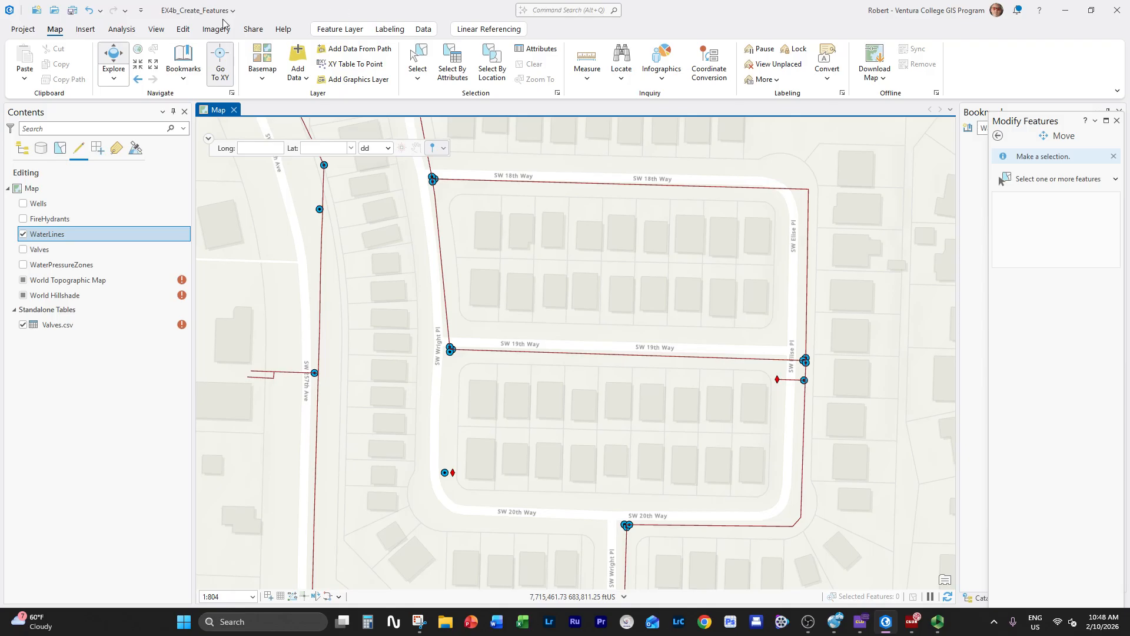
left_click(183, 29)
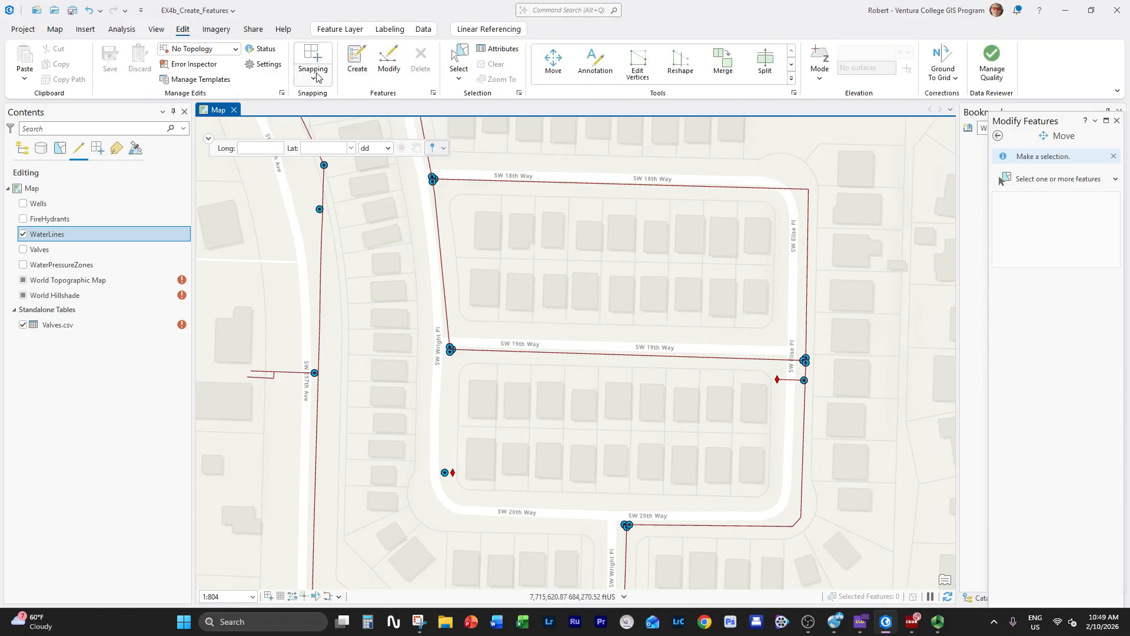
left_click(322, 86)
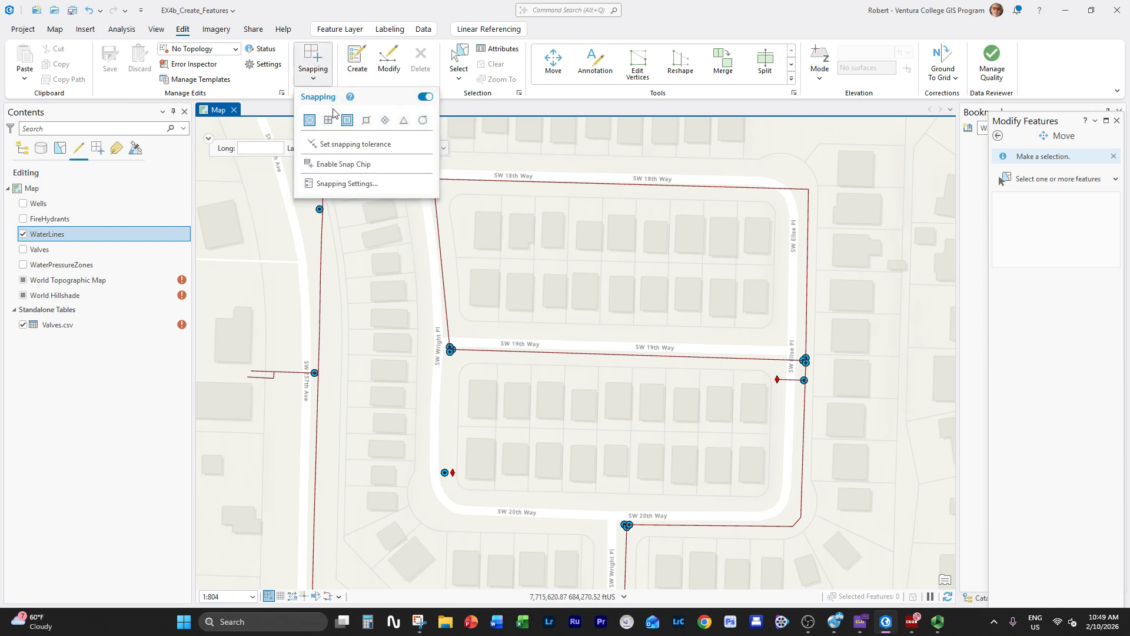
left_click(322, 62)
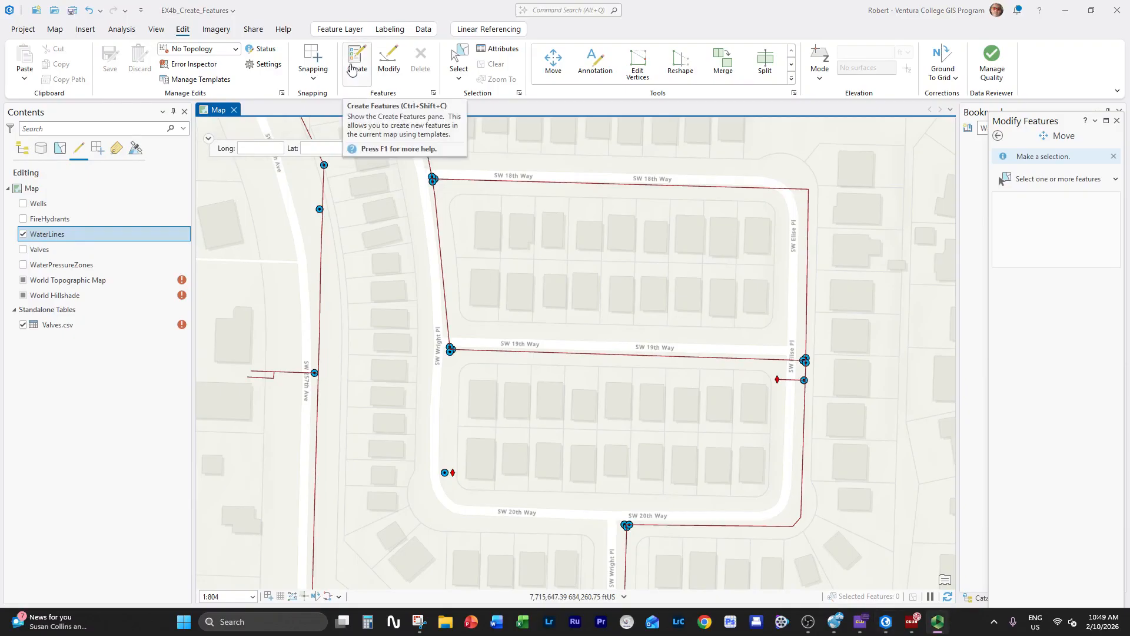
Step: Open the Create Features pane, widen it, and choose the WaterLines template with its Line tool
left_click(352, 70)
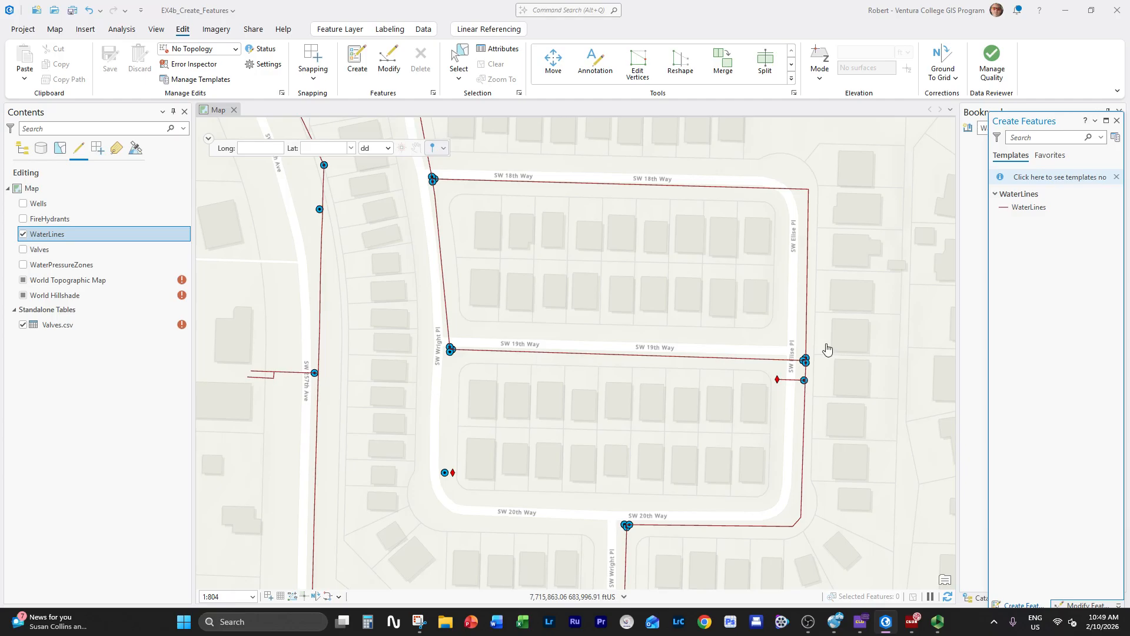
left_click_drag(989, 288, 915, 289)
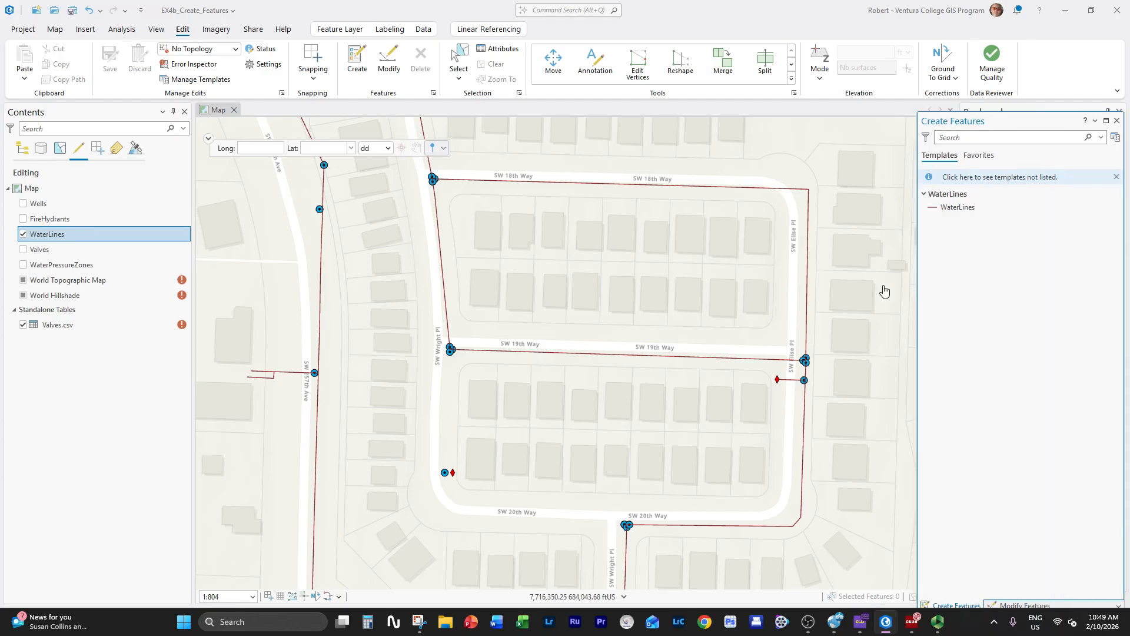
left_click(957, 207)
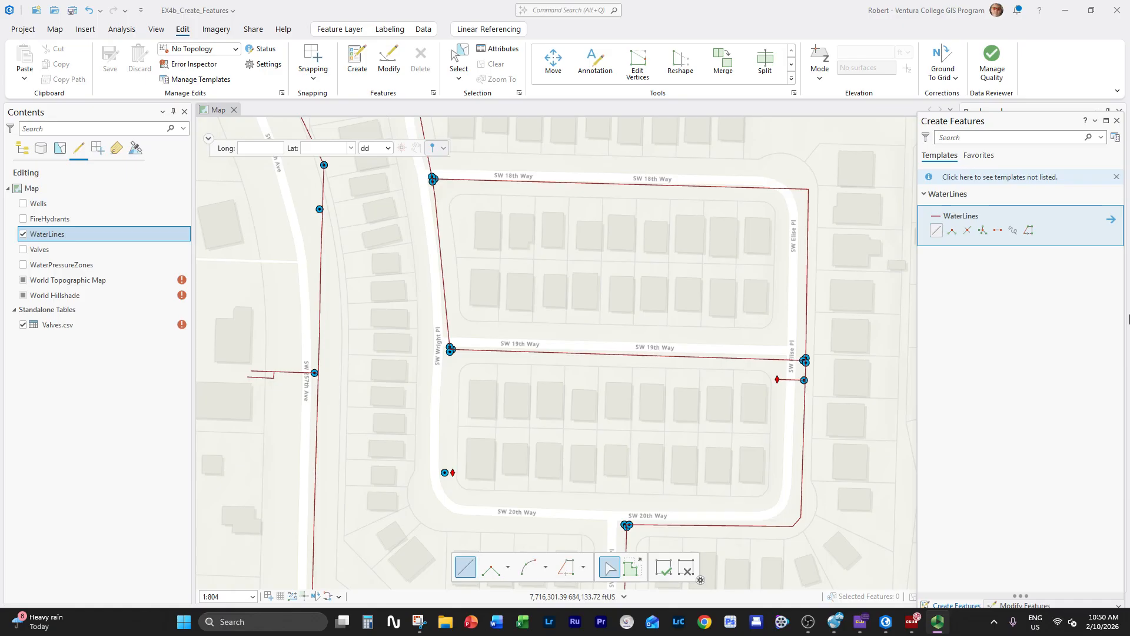
left_click(935, 237)
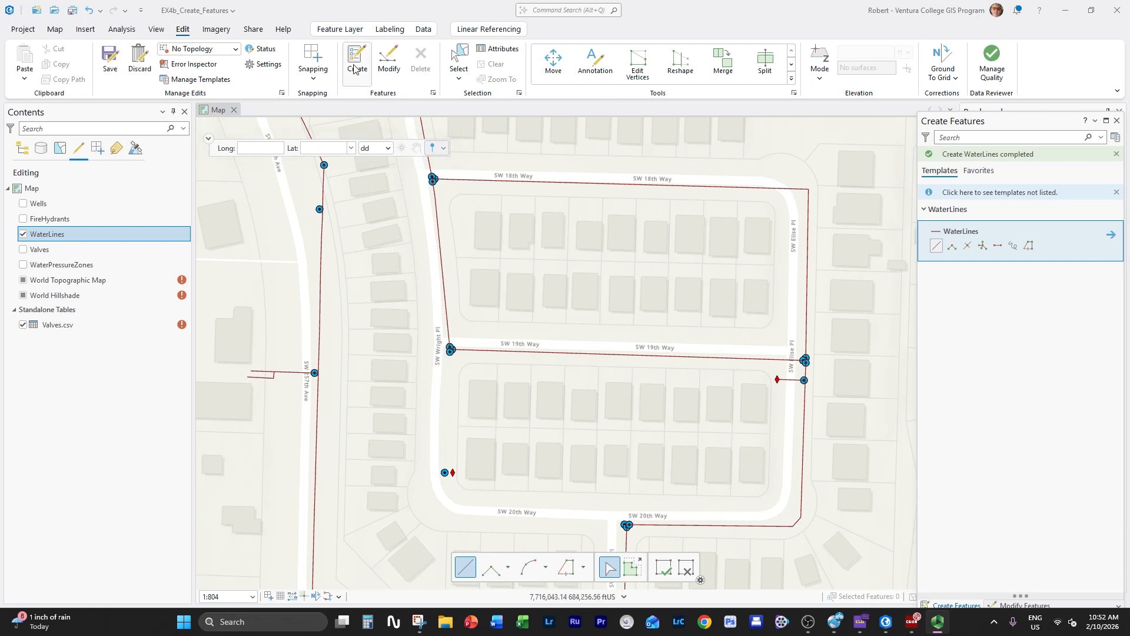
Step: Turn snapping back on and activate the Line tool of the WaterLines template
left_click(312, 56)
left_click(313, 77)
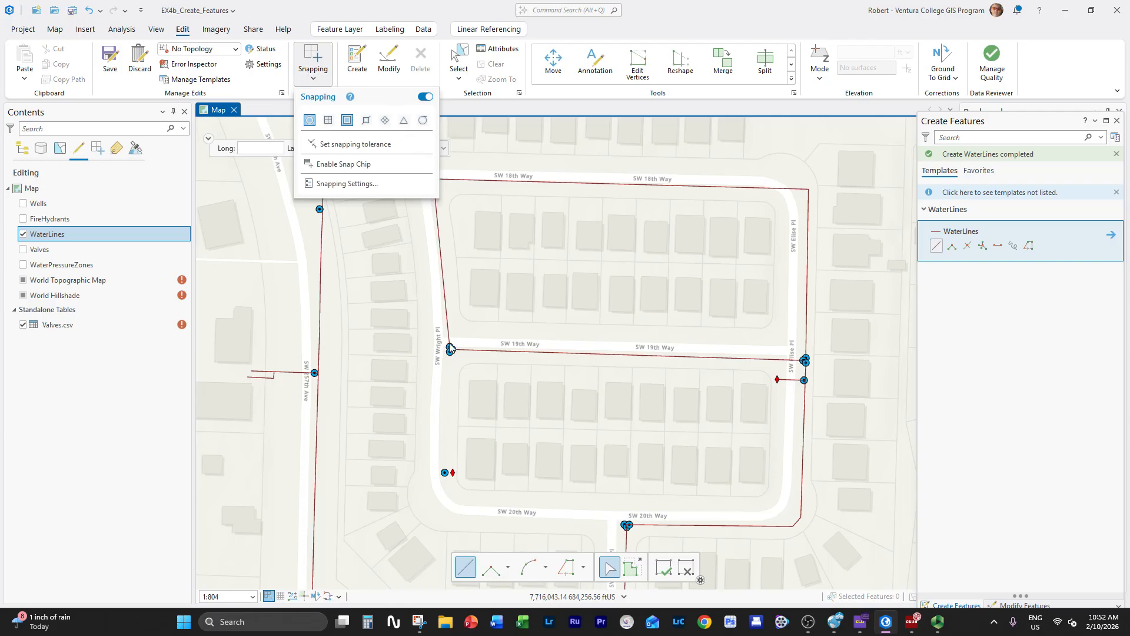
left_click(936, 246)
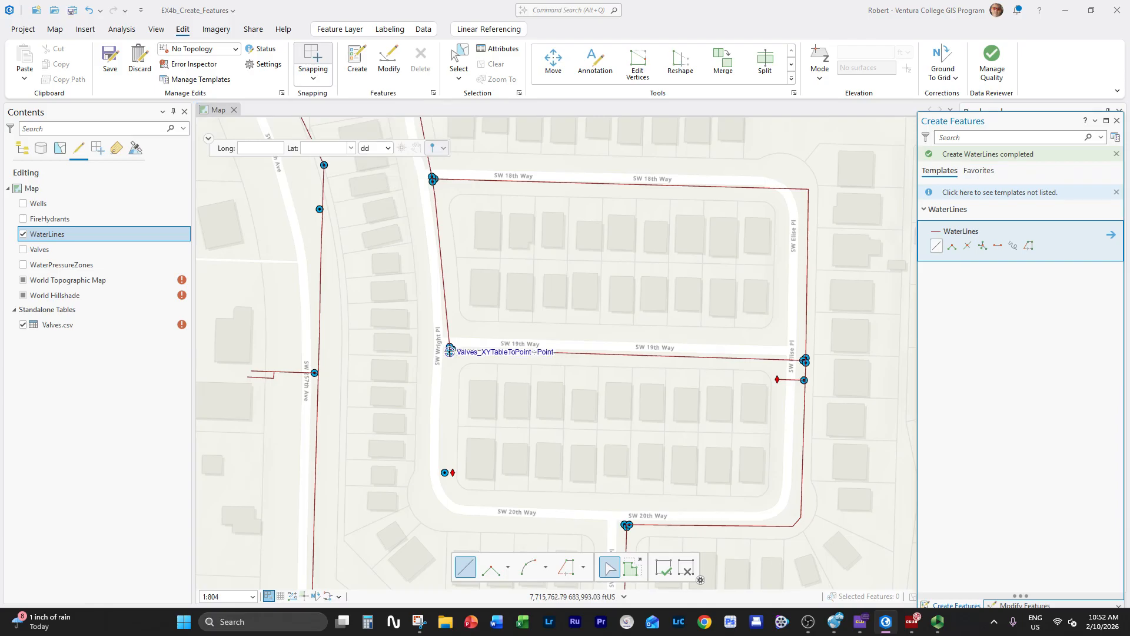
left_click(449, 352)
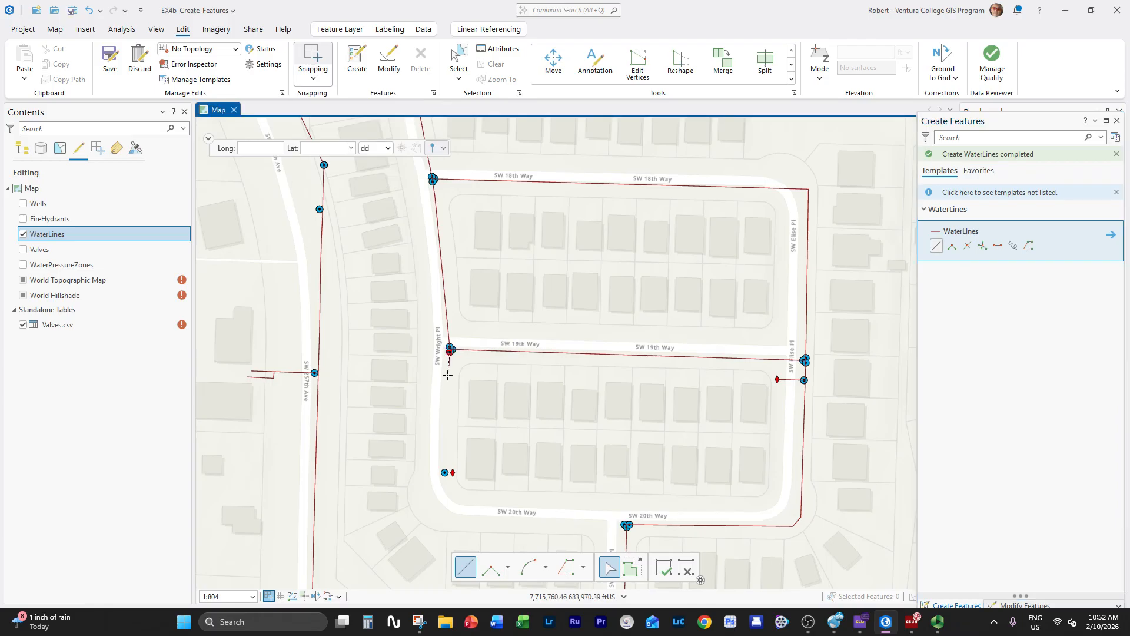
double_click(446, 473)
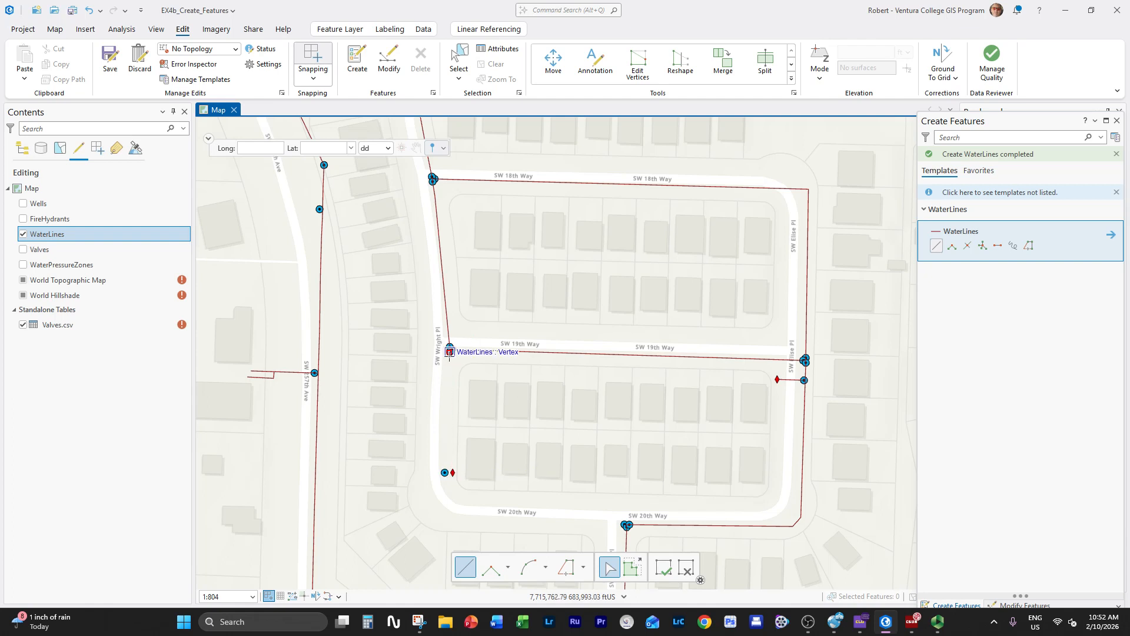
right_click(449, 354)
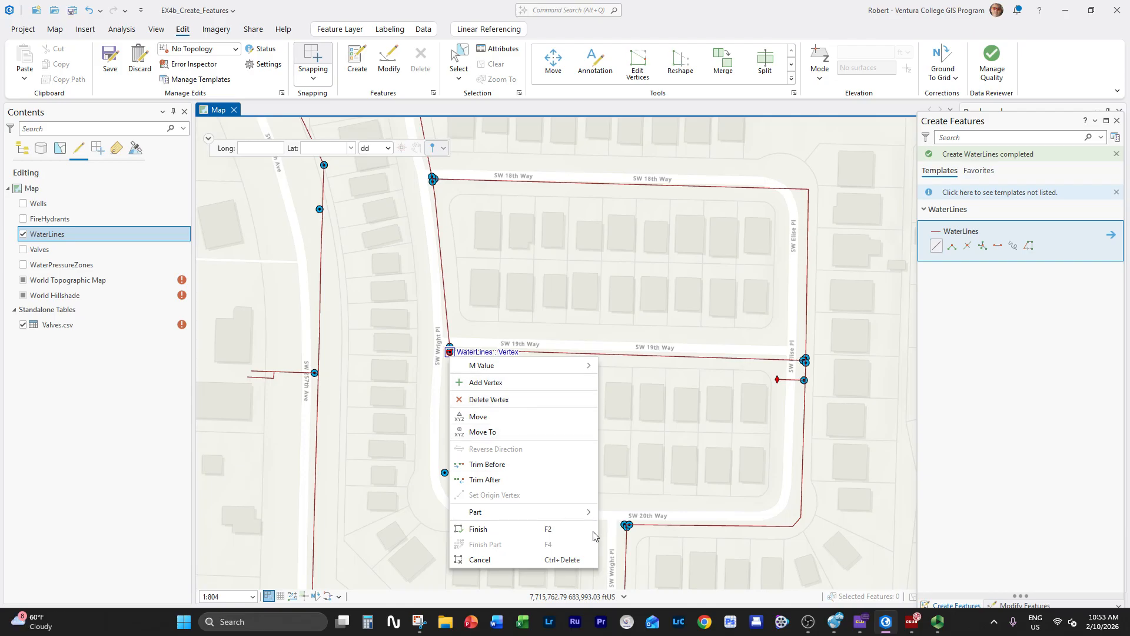
left_click(523, 561)
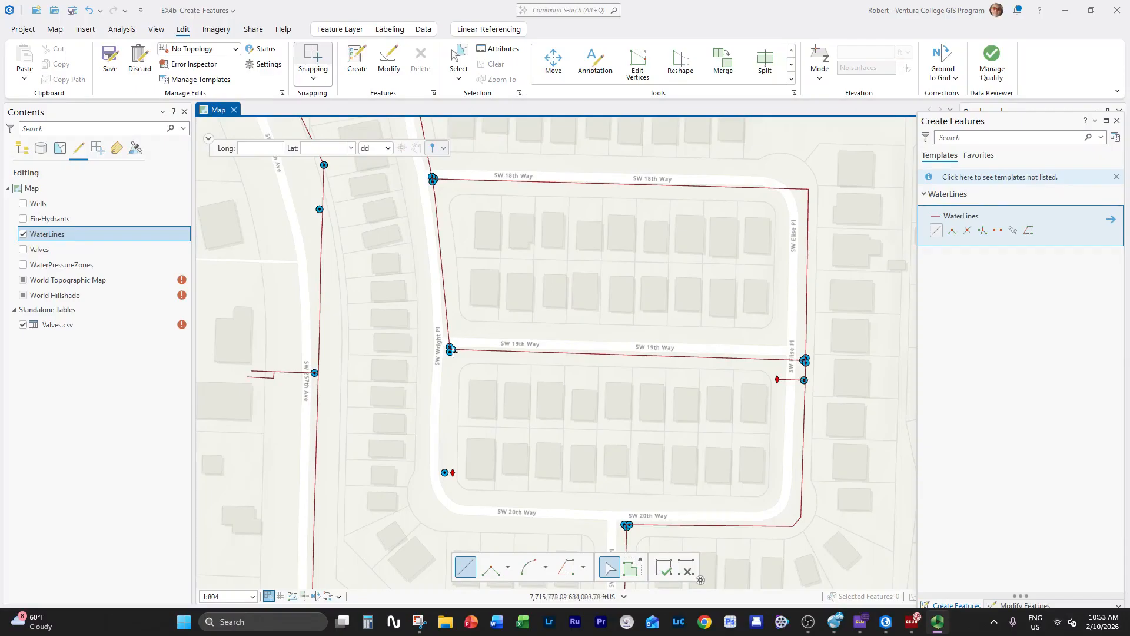
Step: Draw a water line along SW Wright Pl from the southern valve at SW 19th Way to the valve beside the hydrant north of SW 20th Way
left_click(450, 351)
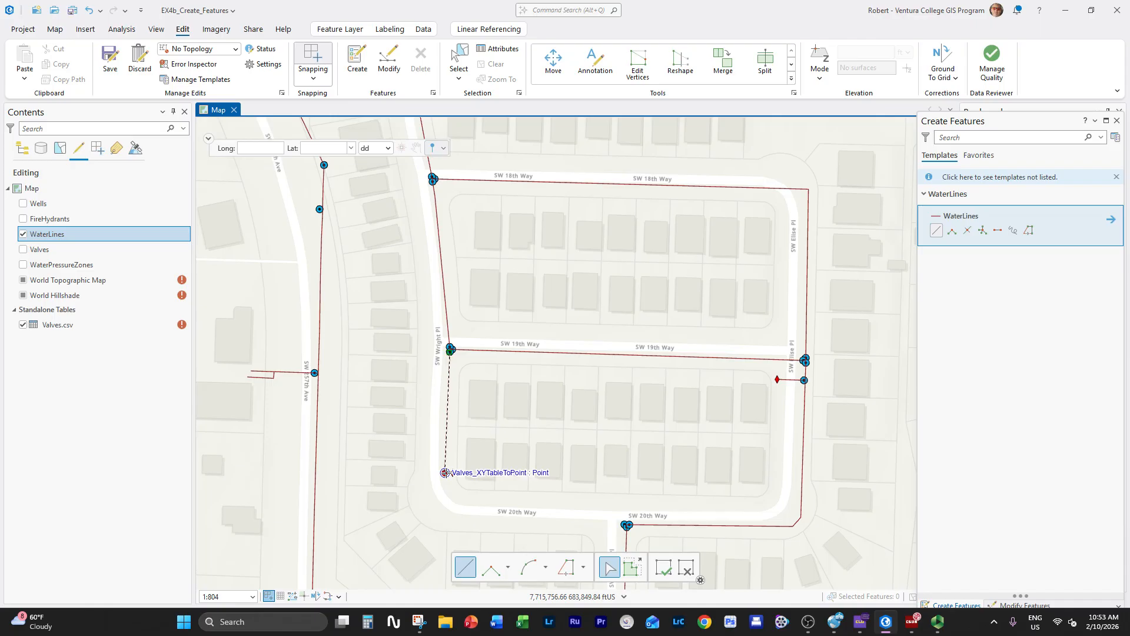
left_click(445, 472)
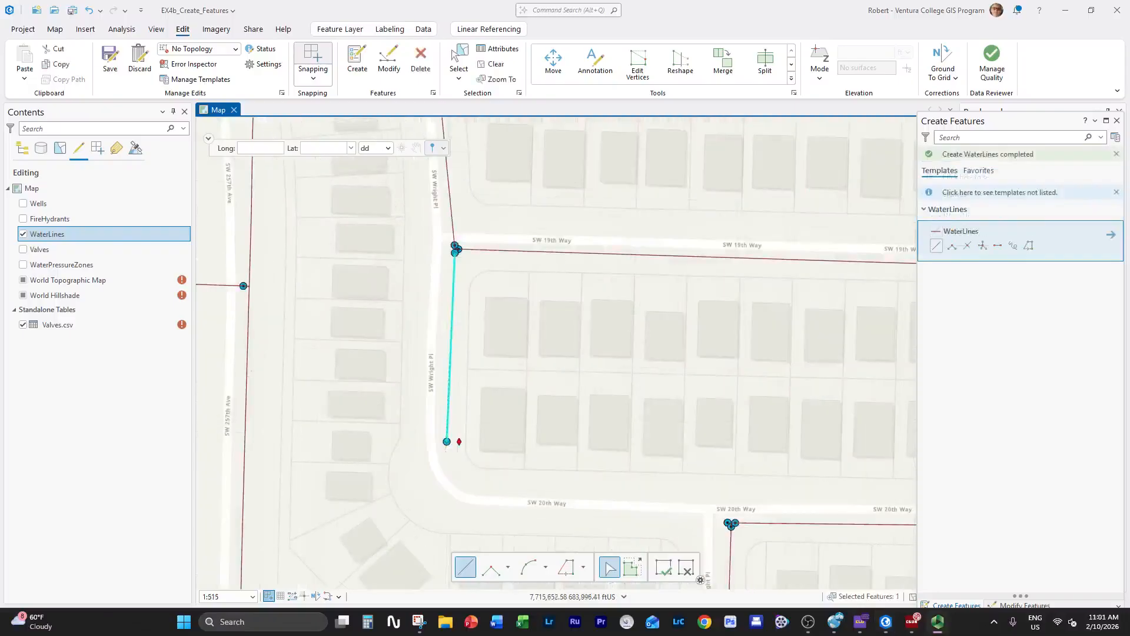
Step: Try to draw a water line from the valve beside the hydrant south to SW 20th Way, and delete the segment
left_click(447, 441)
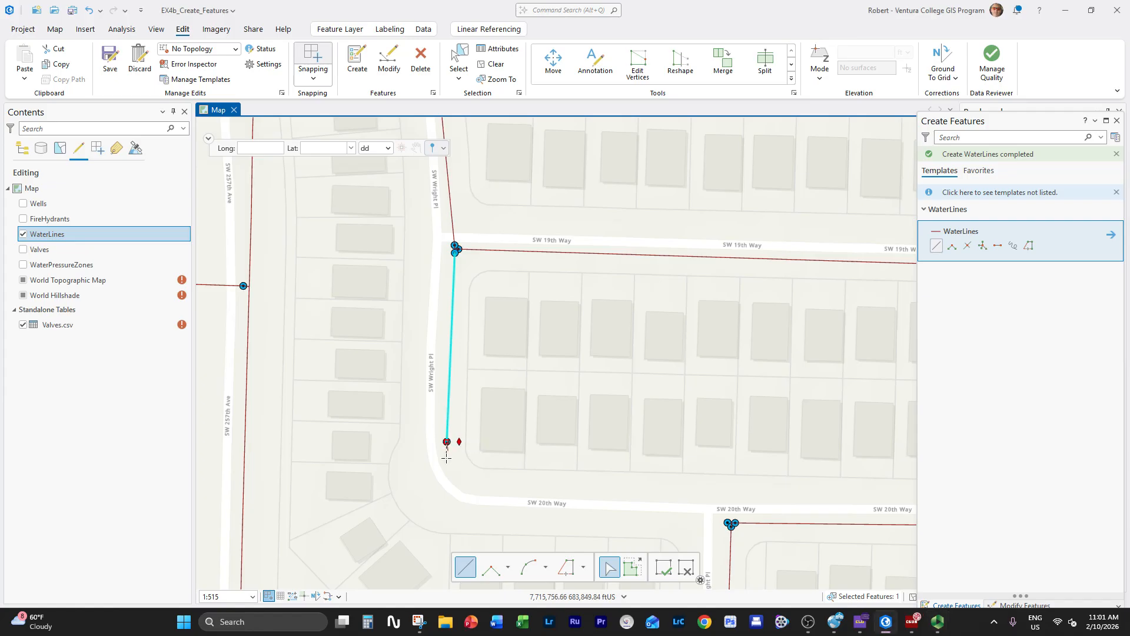
double_click(444, 505)
right_click(444, 505)
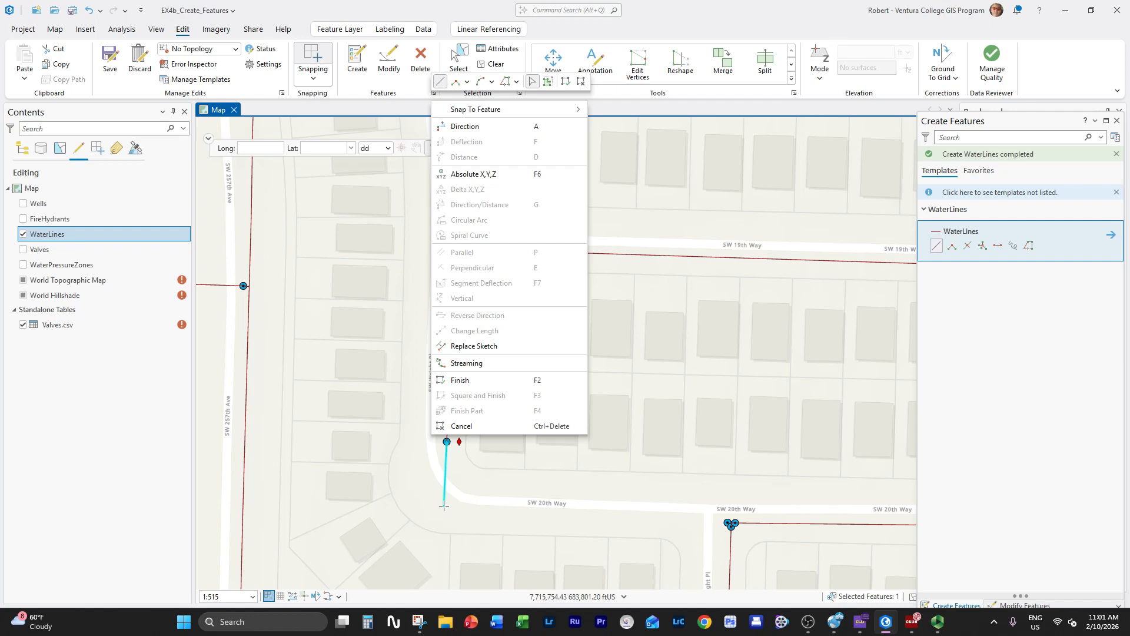
left_click(464, 426)
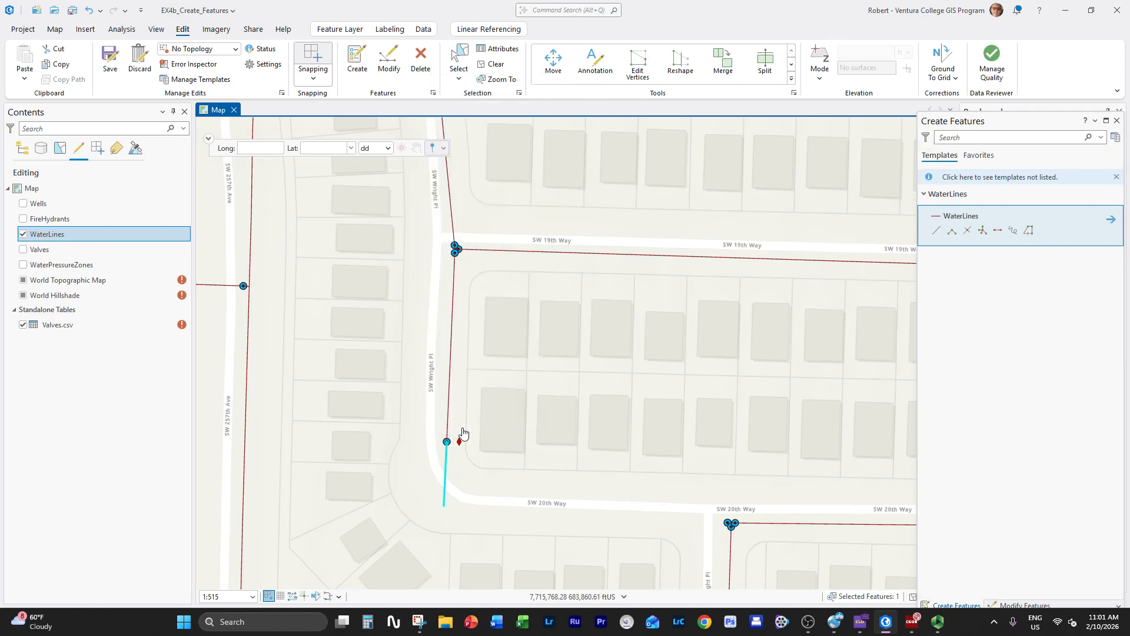
key("Delete")
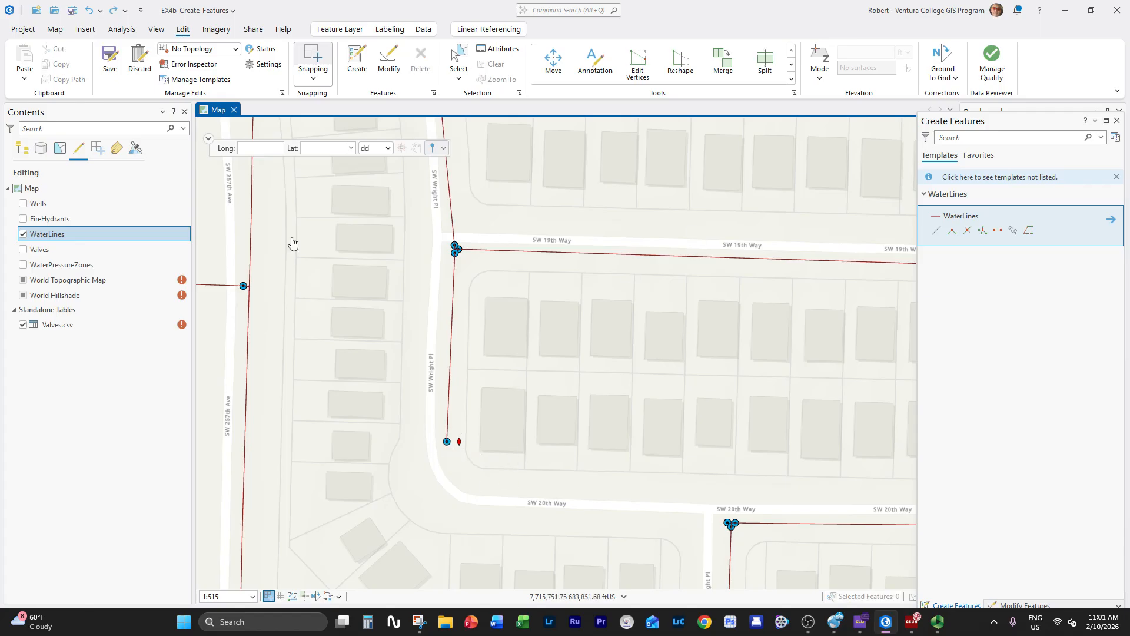
Step: Start a water line at the valve beside the hydrant on SW Wright Pl and constrain its first segment to 58.8 ft
left_click(936, 230)
left_click(447, 441)
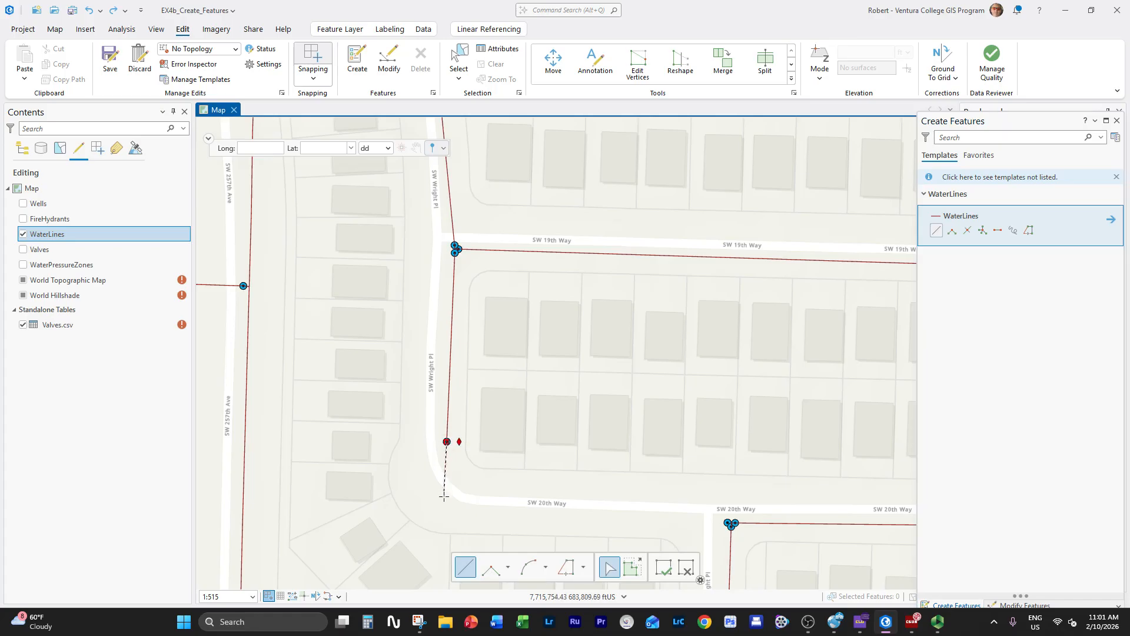
right_click(444, 496)
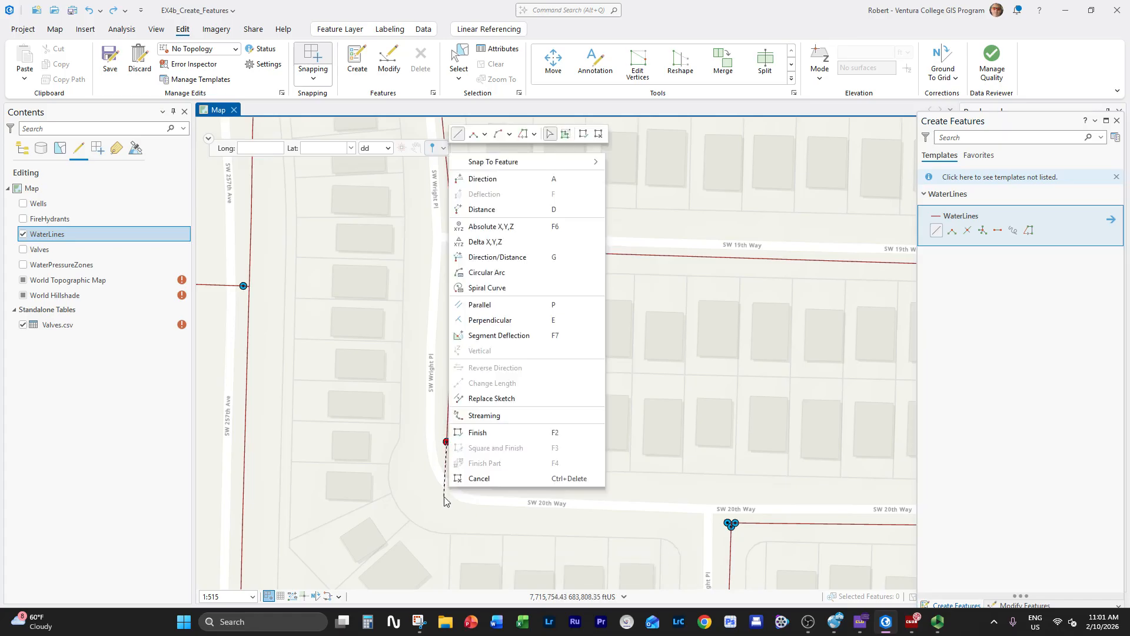
left_click(524, 211)
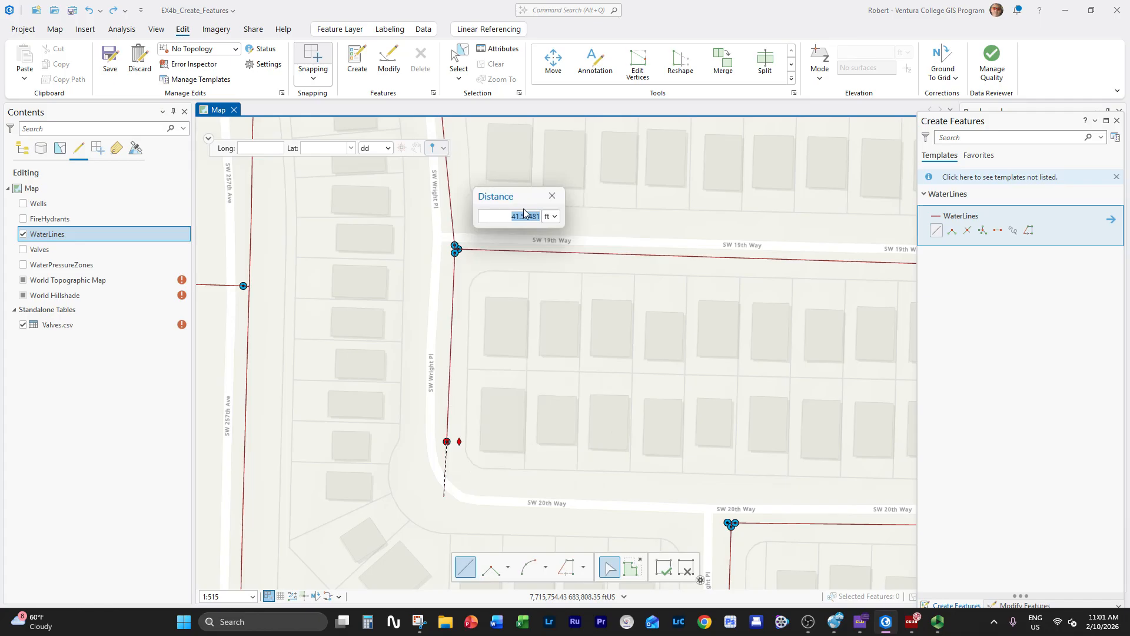
type("58.8")
key("Return")
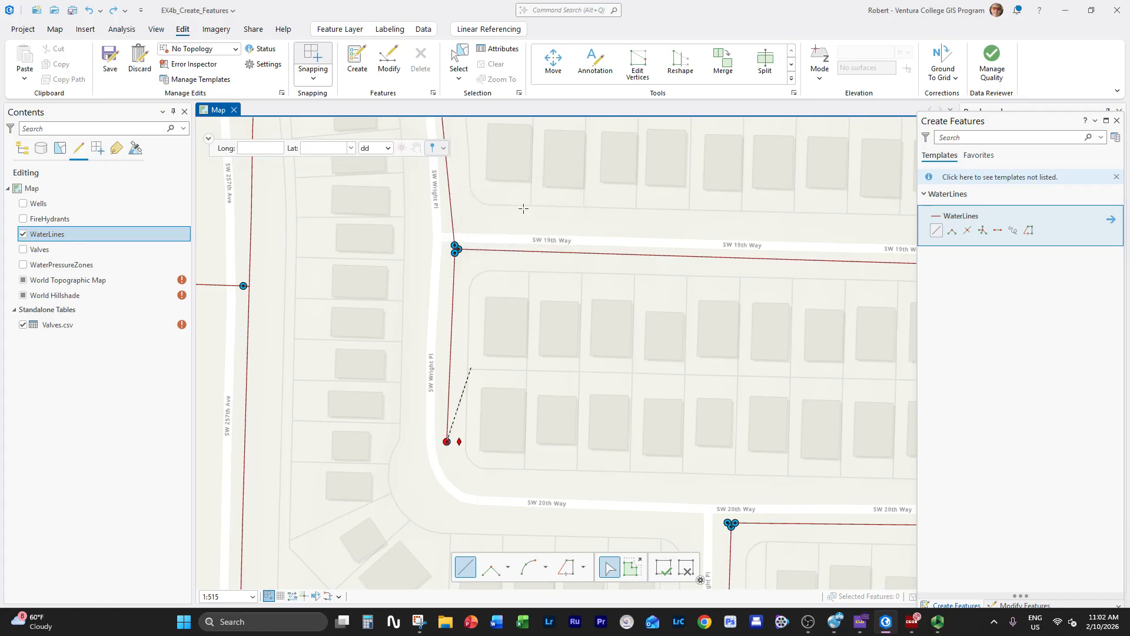
Step: Try to constrain the segment's direction to 0, place its end vertex east of the valve, and cancel the sketch
right_click(445, 505)
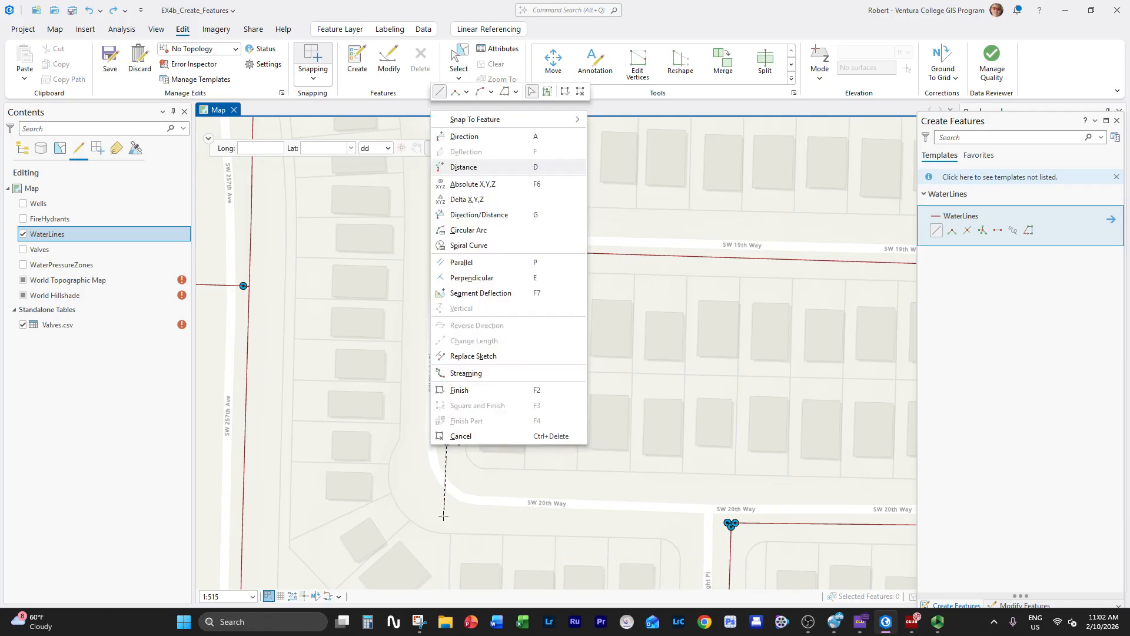
left_click(489, 140)
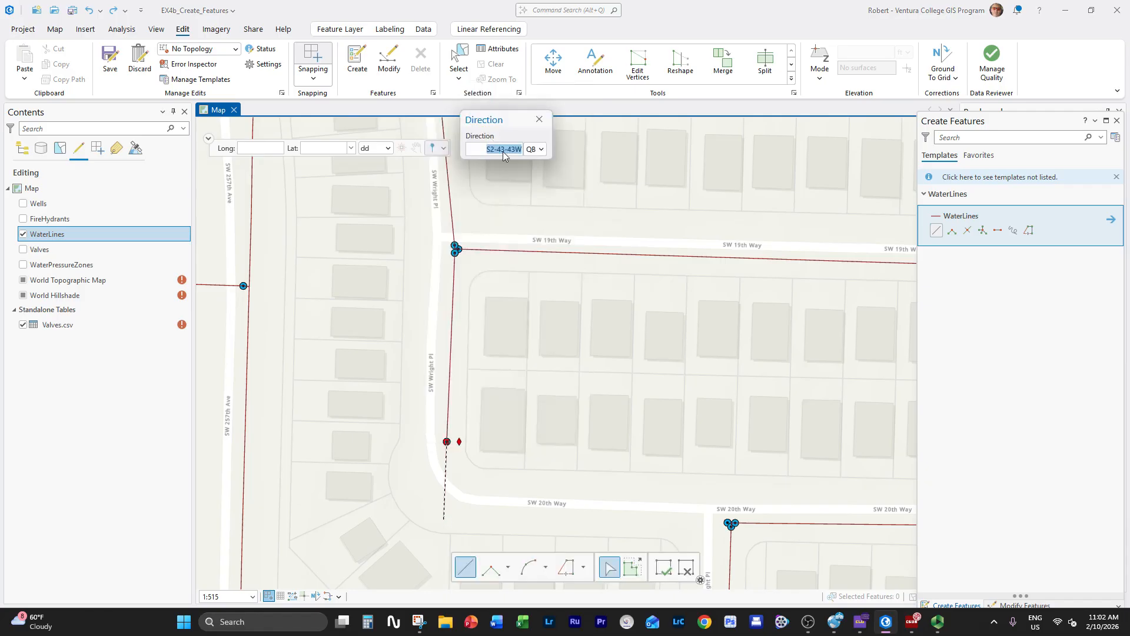
type("0")
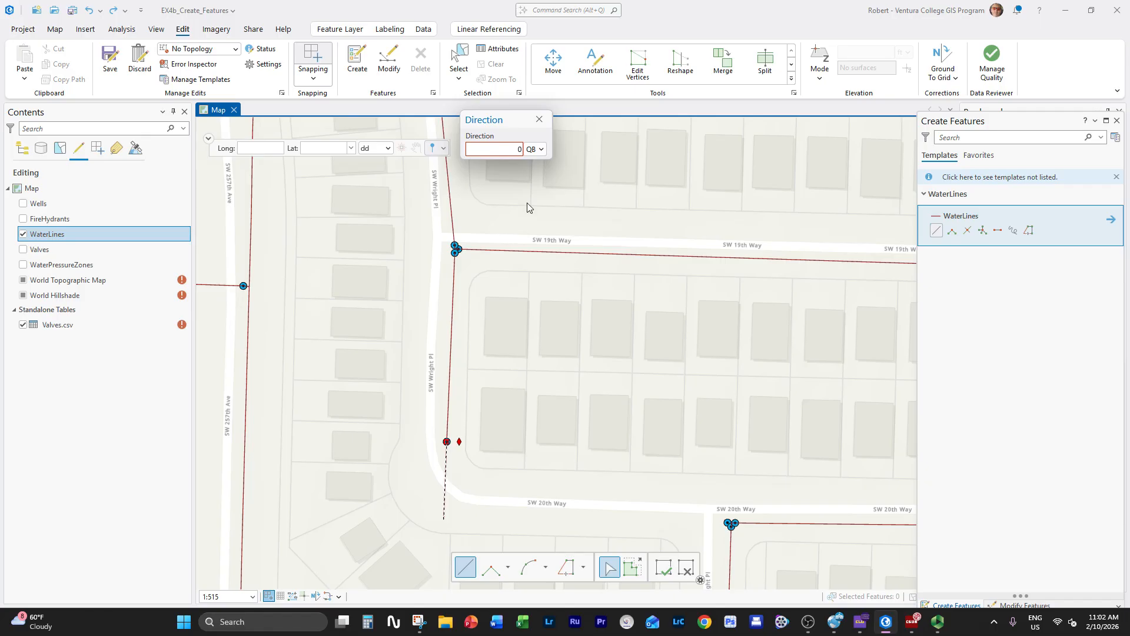
key("Return")
left_click(525, 442)
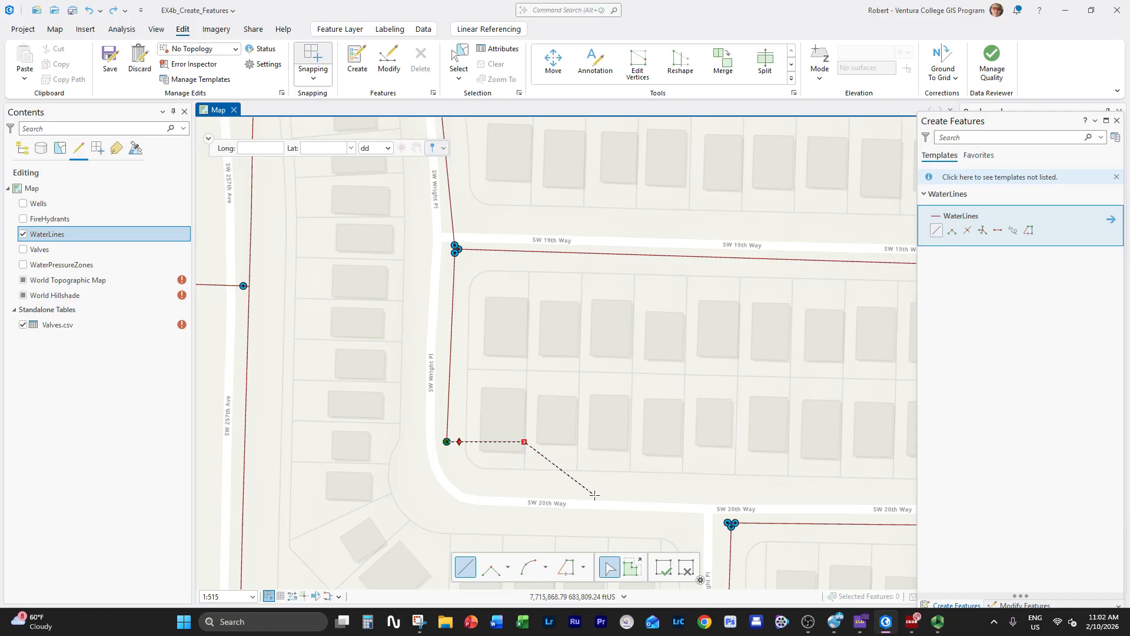
key("Escape")
Step: Draw a water line from the valve beside the hydrant 58.8 ft south, and on east to the western valve at SW 20th Way
left_click(447, 440)
right_click(445, 510)
left_click(485, 199)
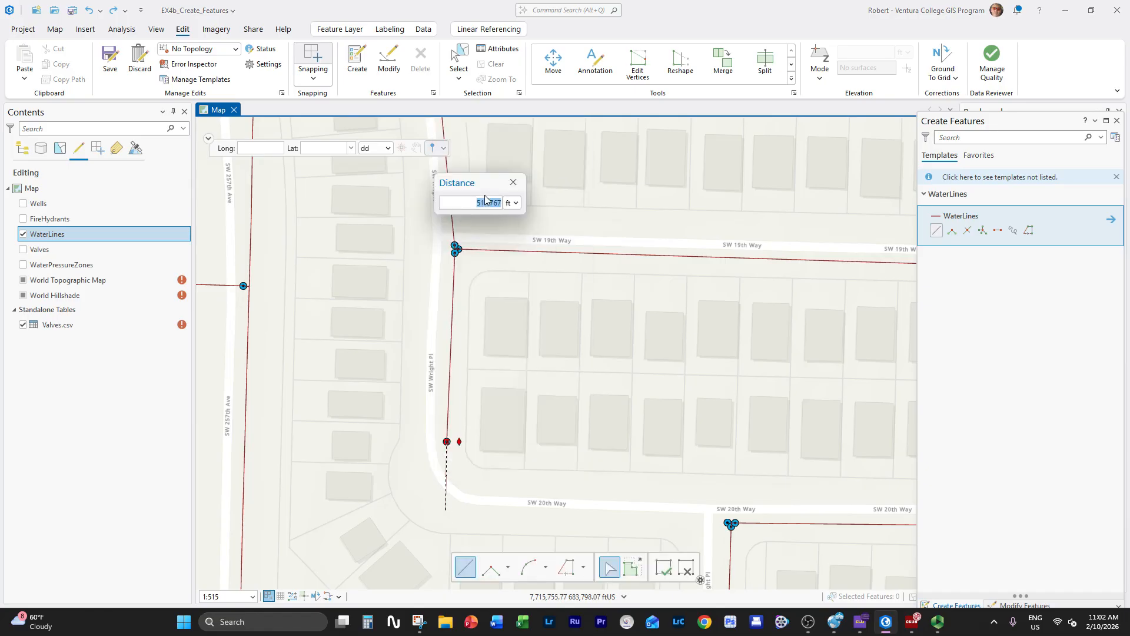
type("58.8")
key("Return")
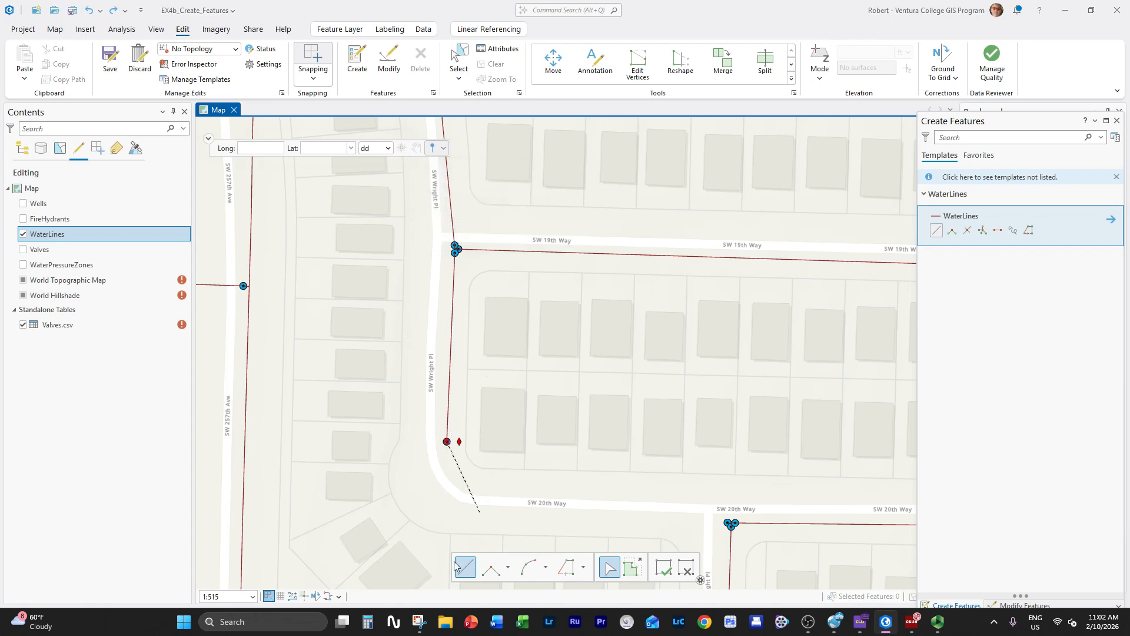
left_click(444, 538)
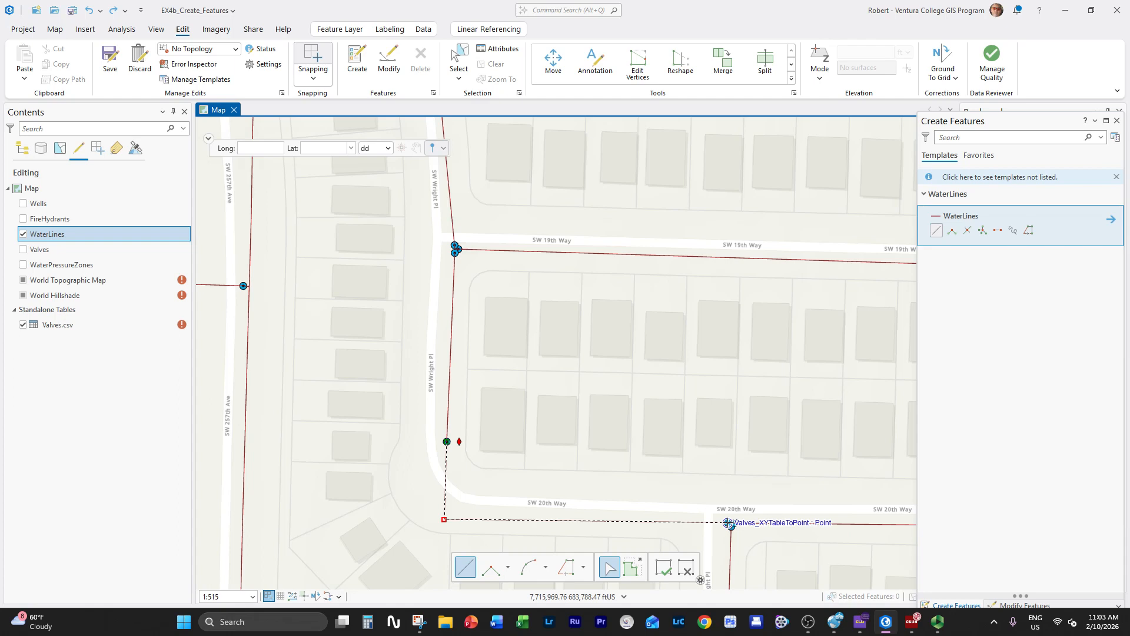
double_click(727, 523)
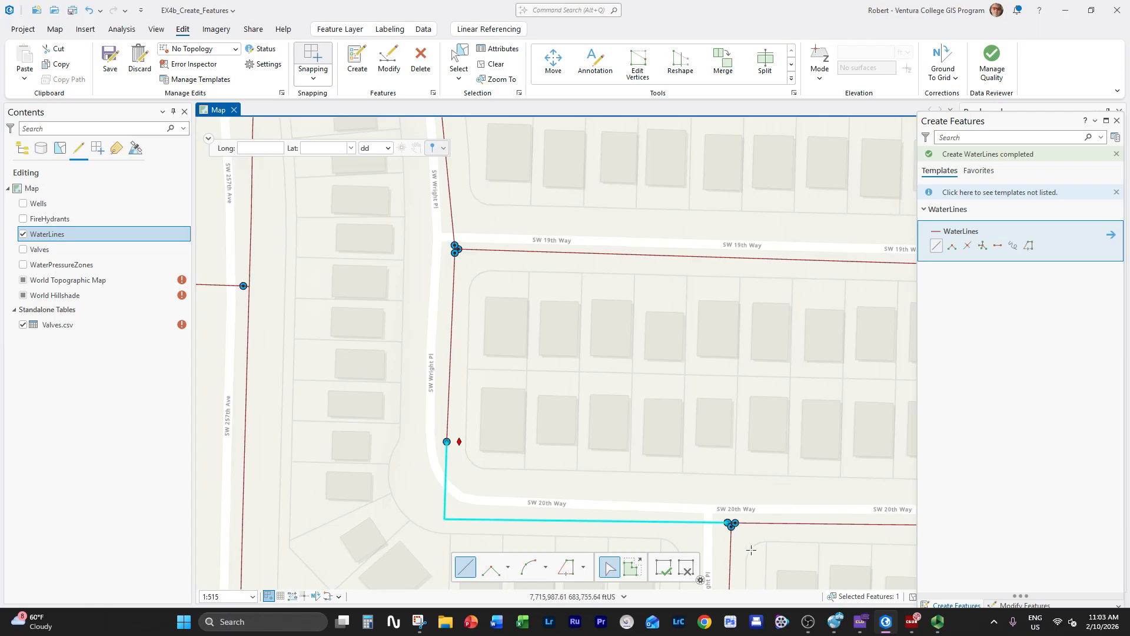
Step: Draw a short water line joining the western and eastern valves of the SW 20th Way cluster, and finish the sketch
scroll(751, 560, "up", 5)
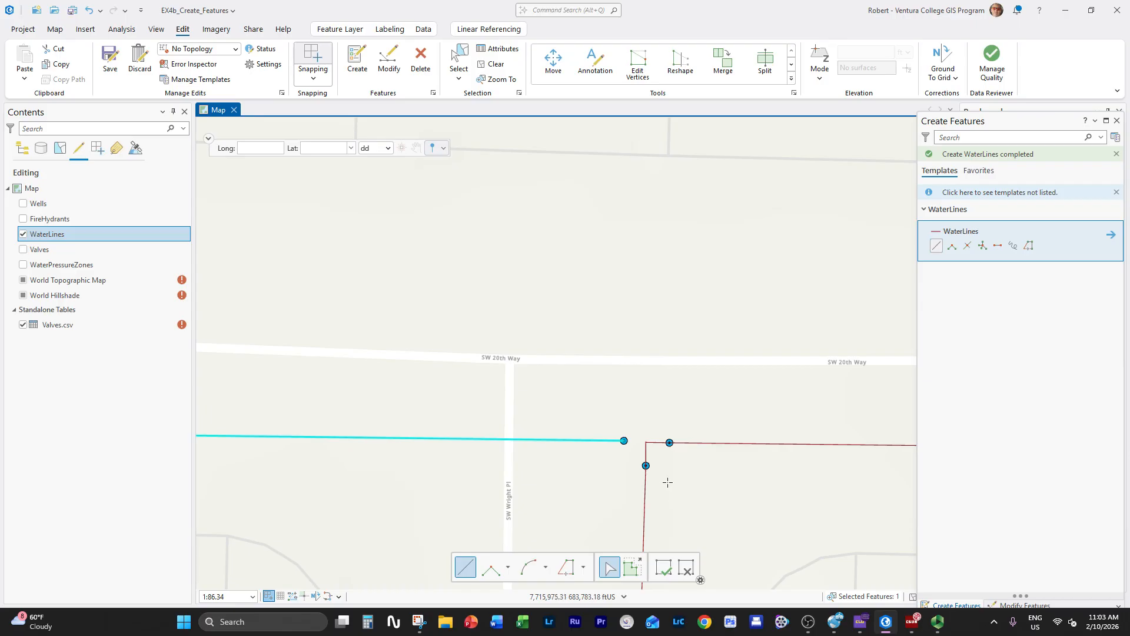
left_click(623, 440)
double_click(669, 442)
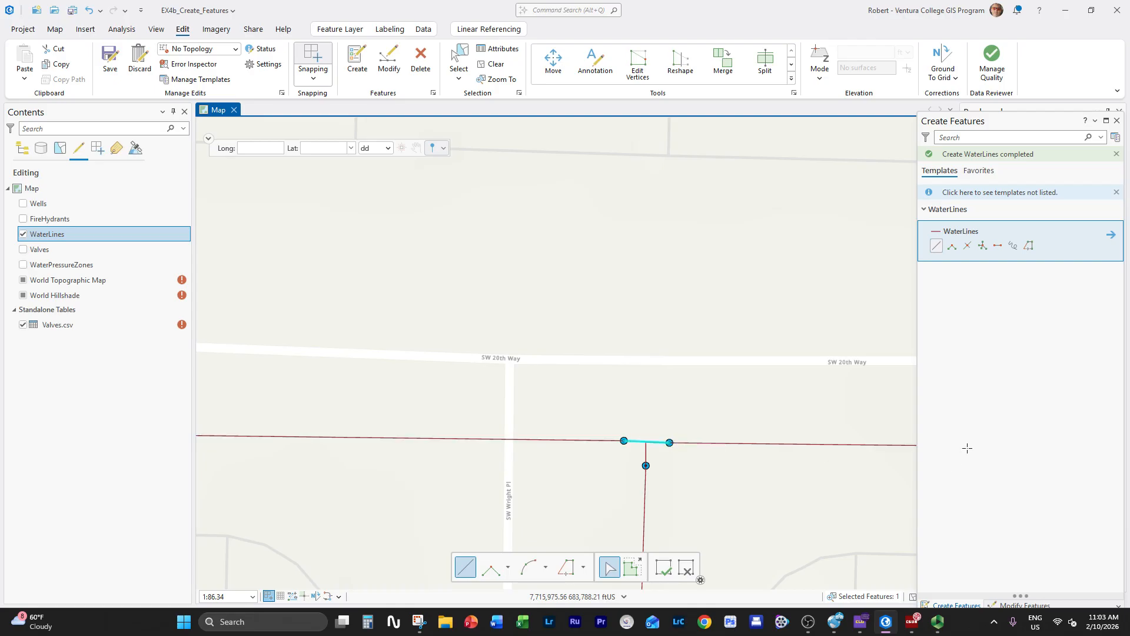
right_click(669, 442)
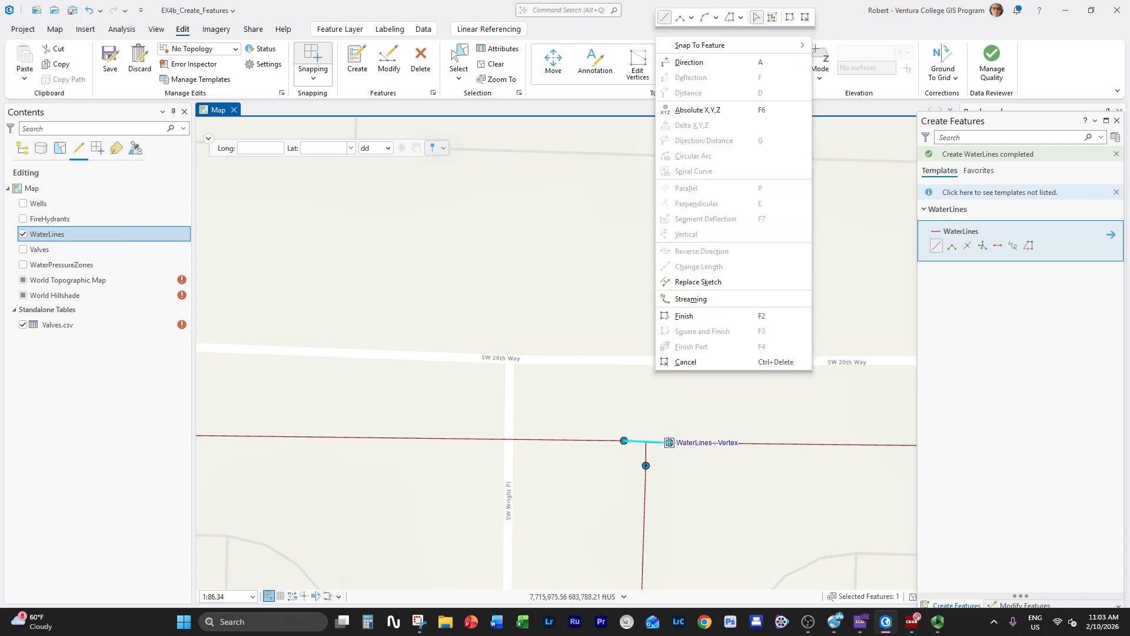
left_click(705, 318)
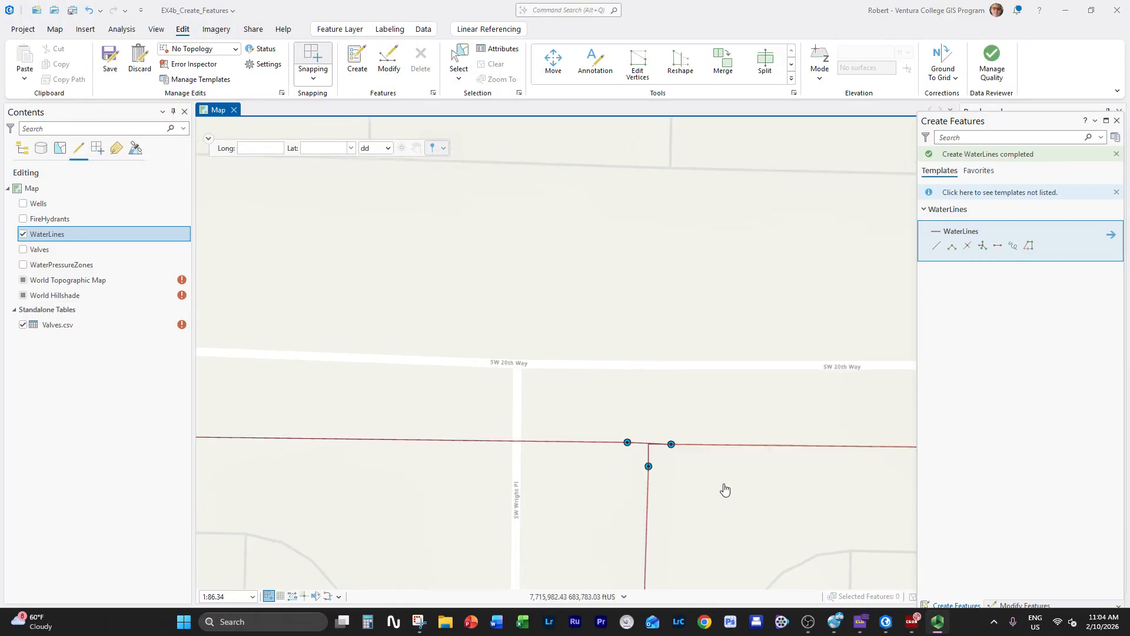
Step: Close the Create Features and Modify Features panes
scroll(724, 487, "down", 3)
scroll(756, 504, "down", 3)
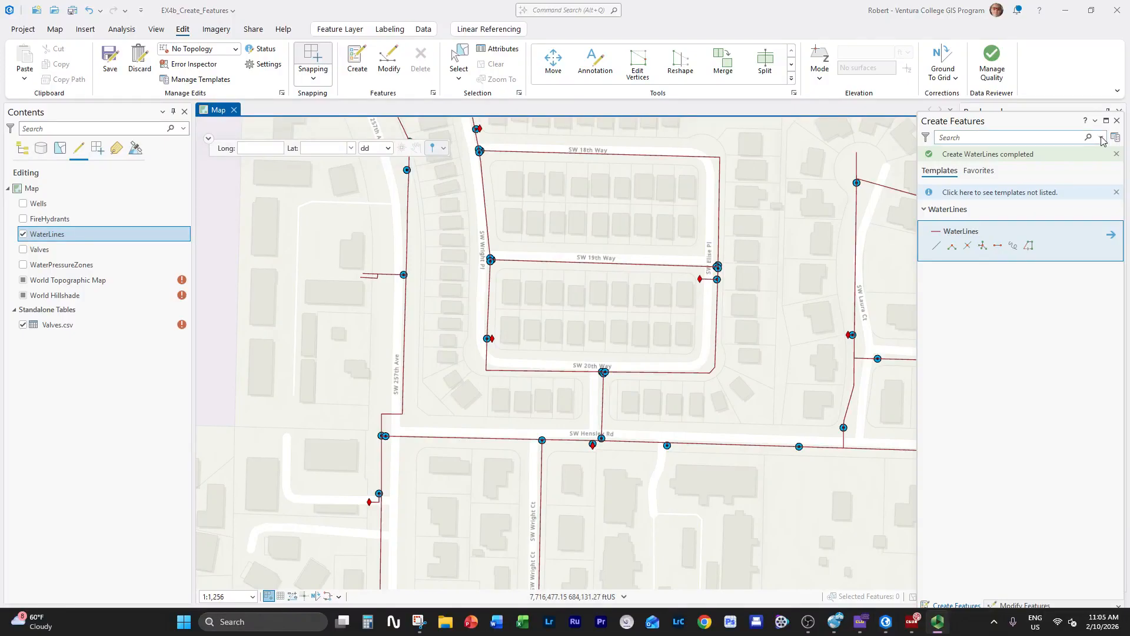
left_click(1116, 122)
left_click(1117, 122)
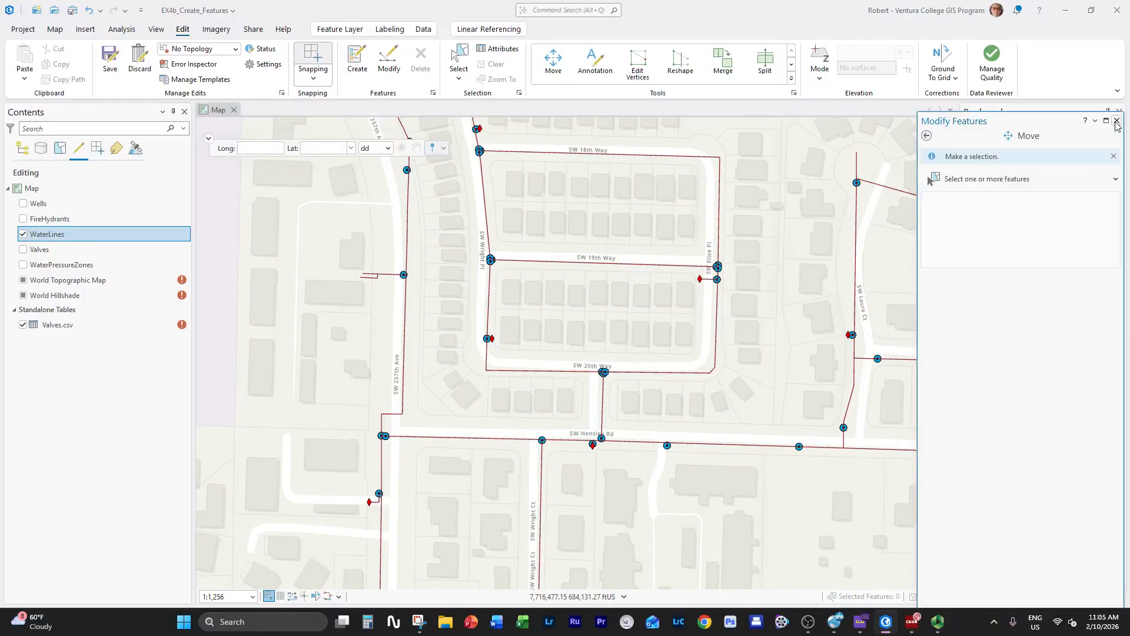
left_click(1117, 122)
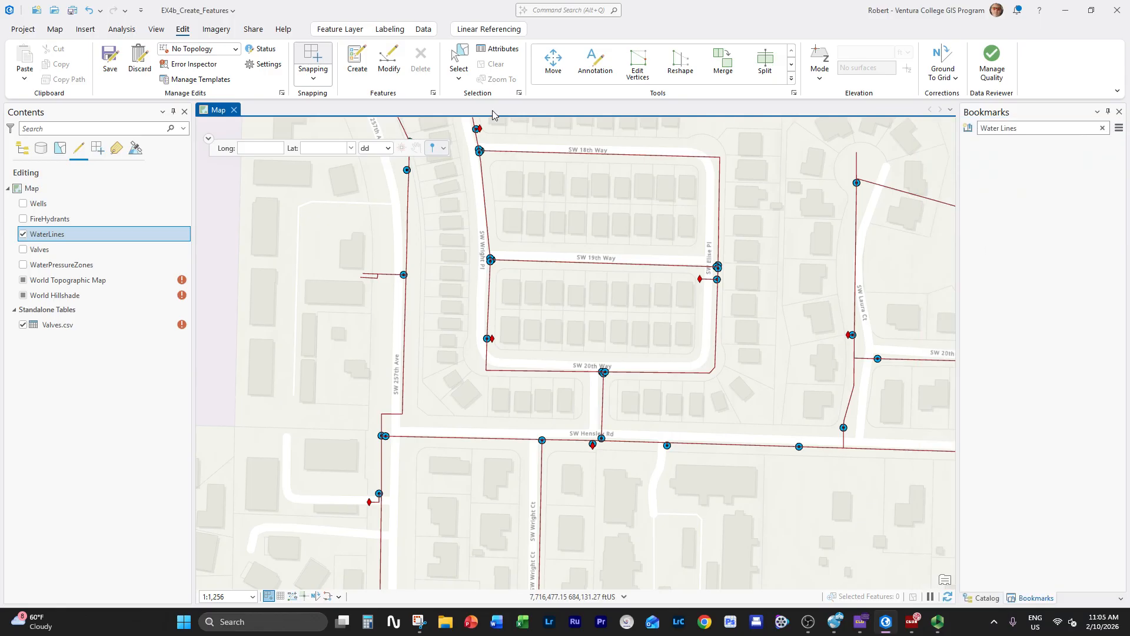
Step: Open the attribute table of the WaterLines layer
left_click(56, 31)
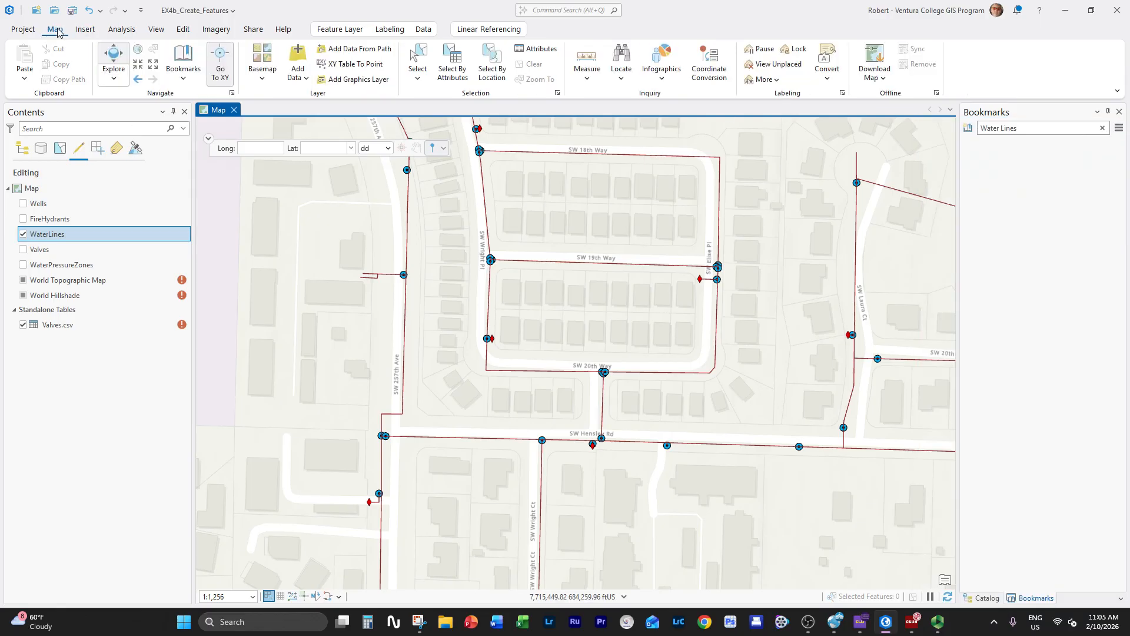
mouse_move(919, 624)
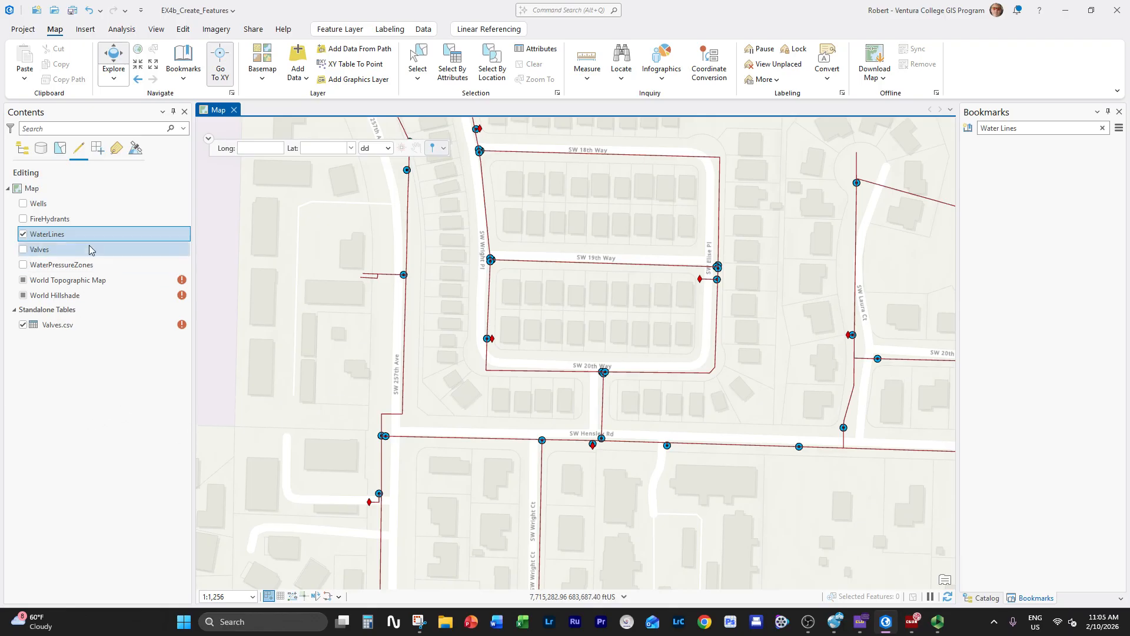
right_click(110, 236)
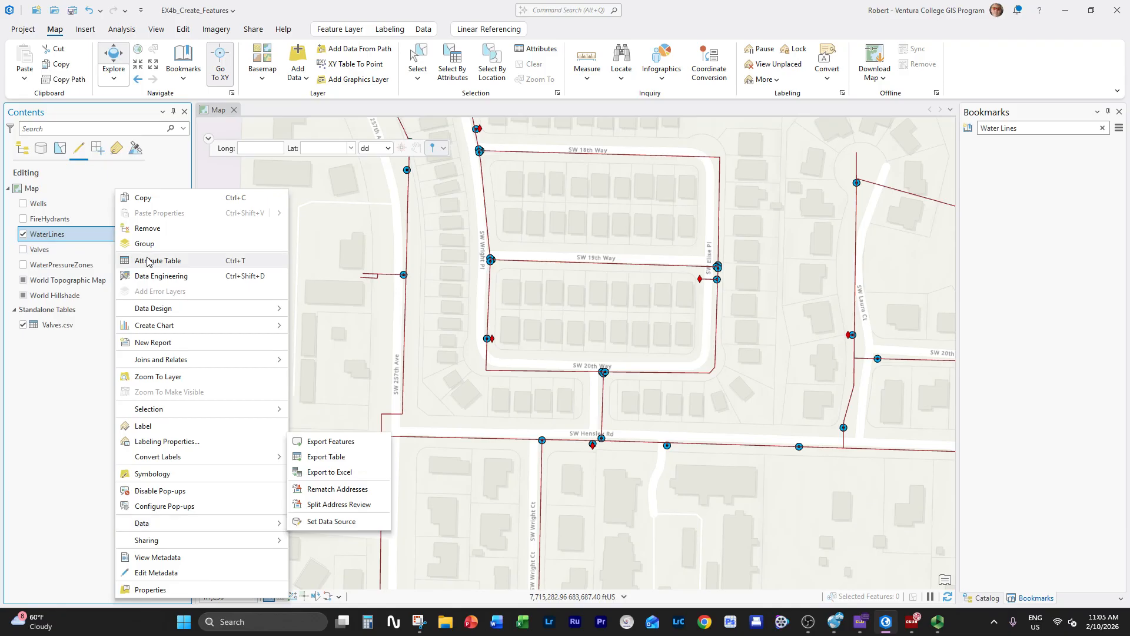
left_click(152, 260)
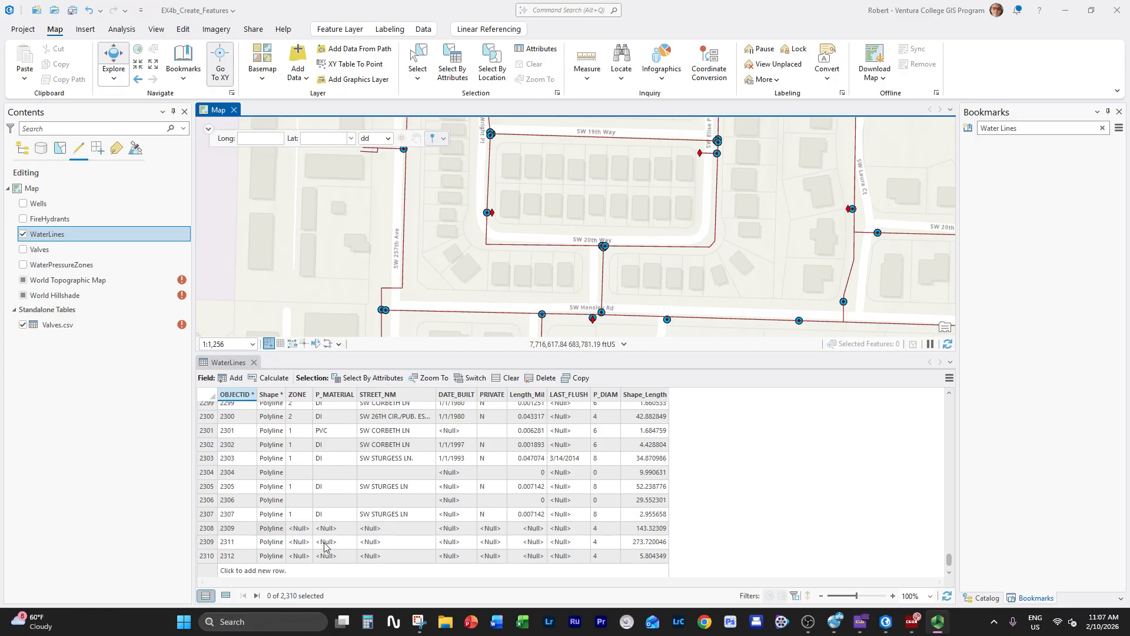
Step: Select the water line with OBJECTID 2309 and set its ZONE to 1 and P_MATERIAL to DI
left_click(200, 533)
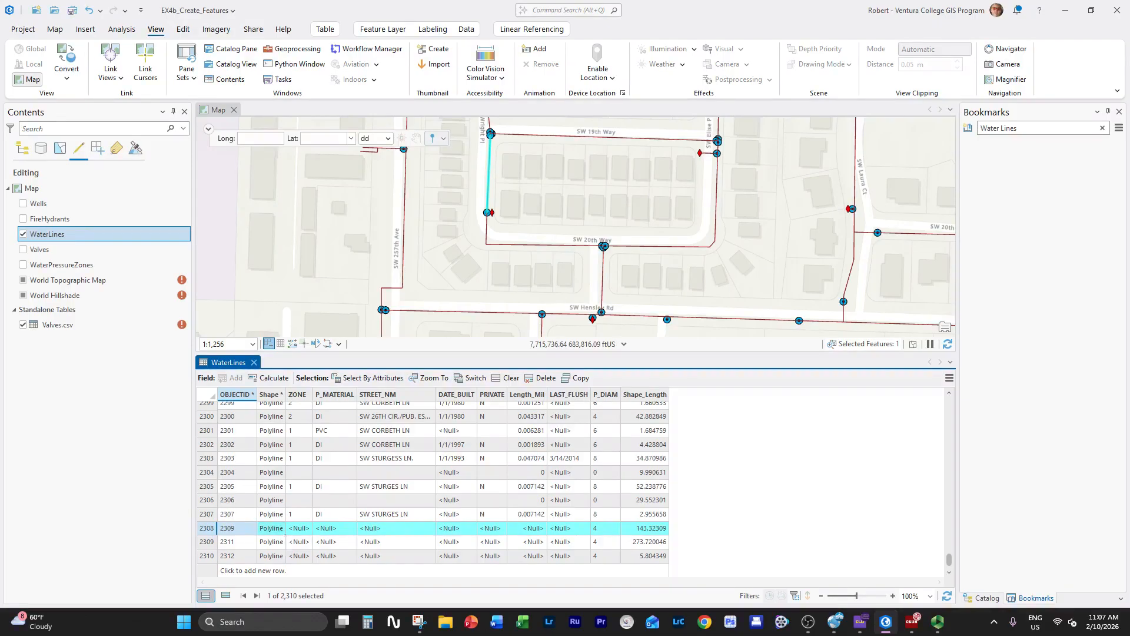
double_click(300, 530)
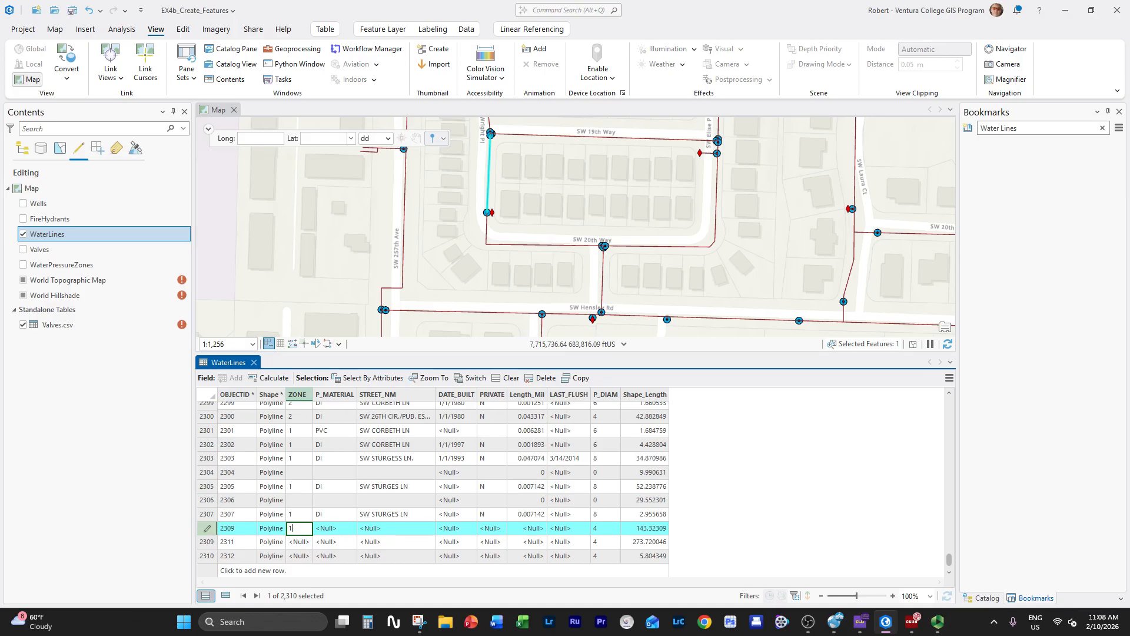
double_click(329, 529)
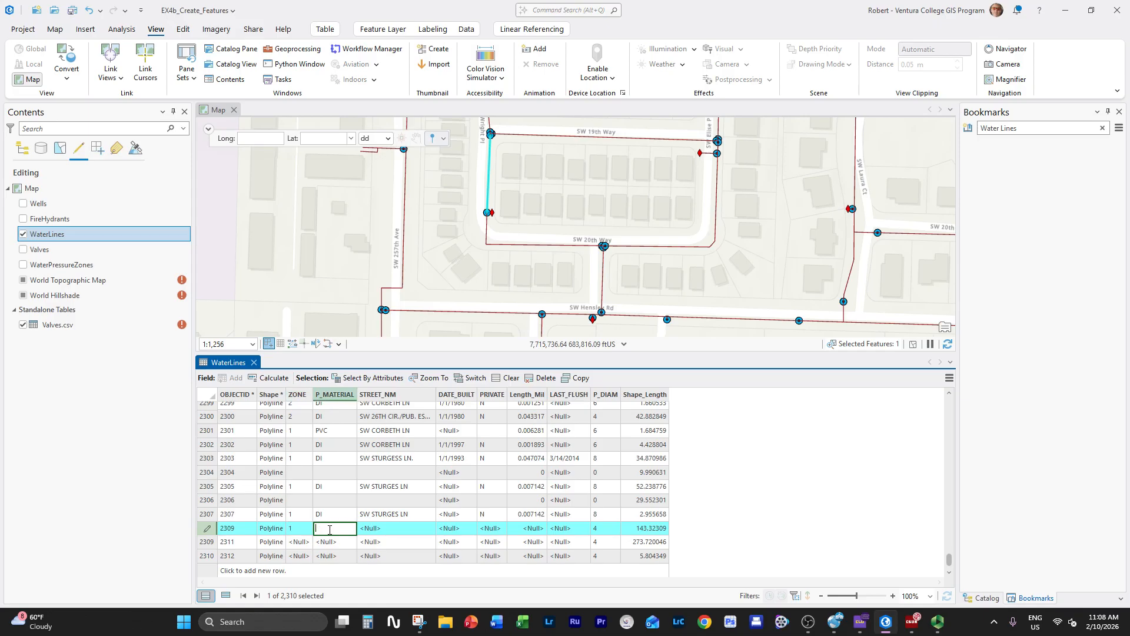
type("DI")
key("Return")
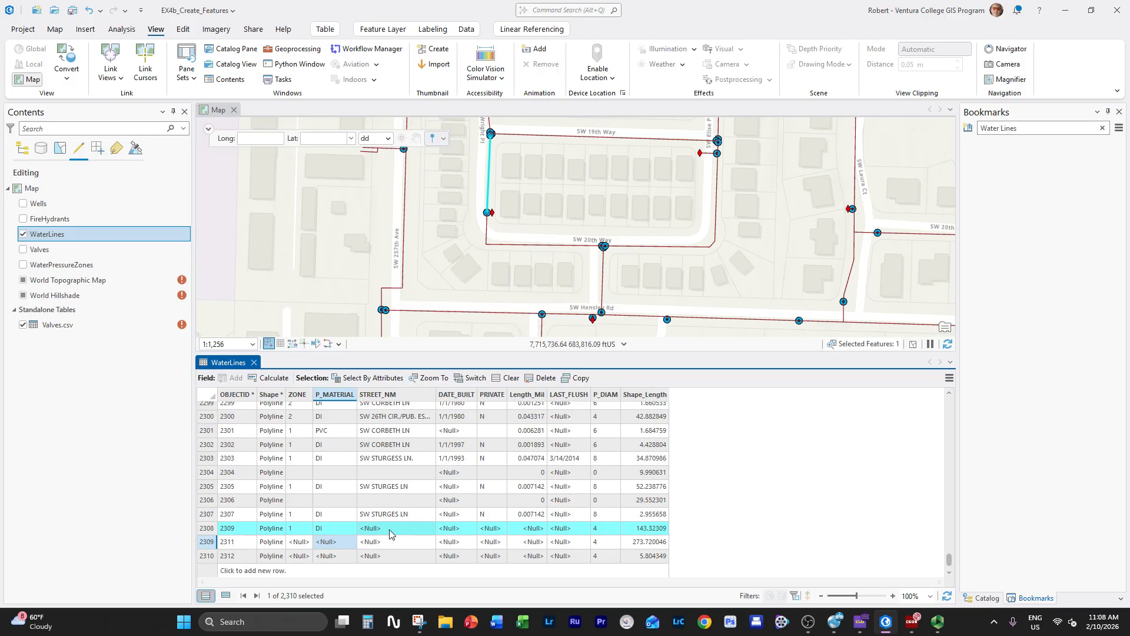
Step: Set the STREET_NM of water line 2309 to "SW 20th Way/Wright Place"
double_click(389, 530)
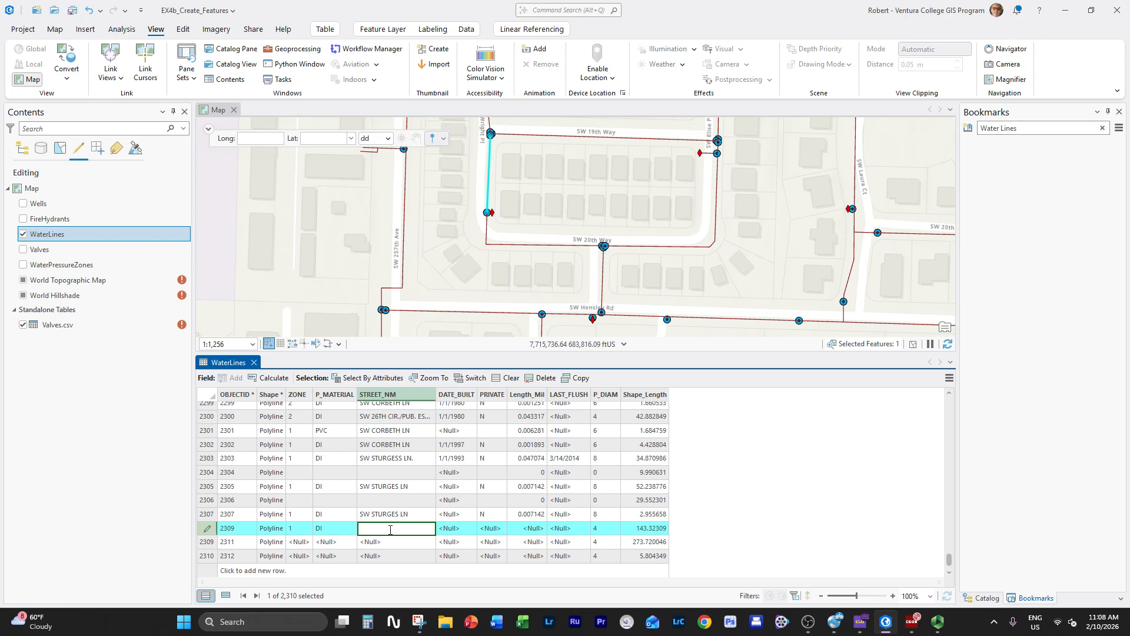
type("SW 20thWay")
key("BackSpace")
key("BackSpace")
key("BackSpace")
type("Way/Wright Place")
key("Return")
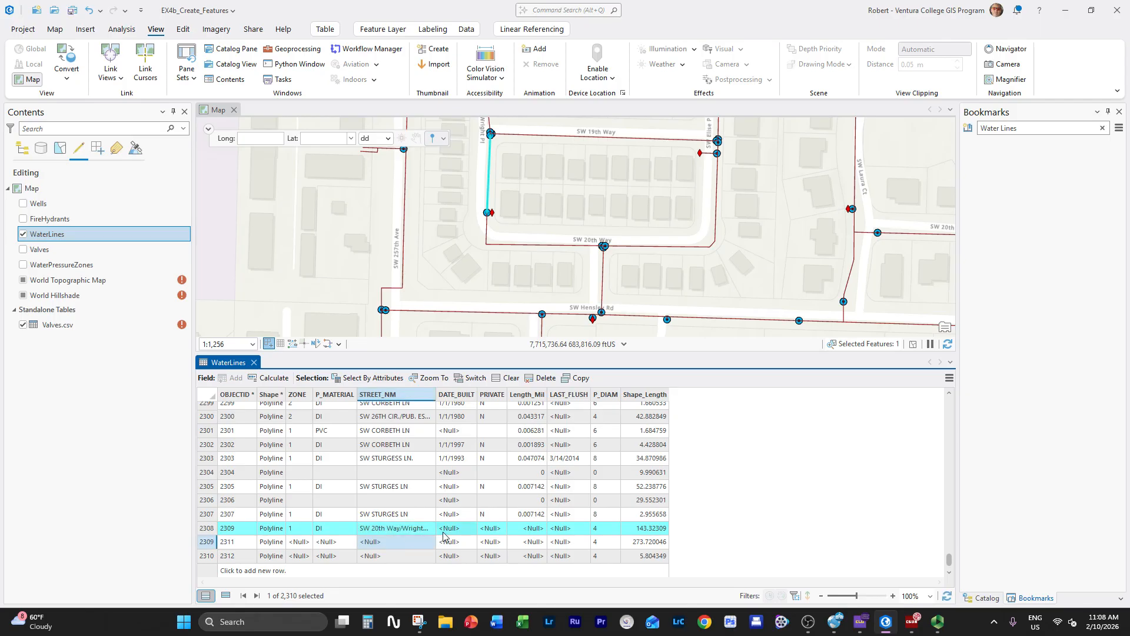
Step: Set the DATE_BUILT of water line 2309 to 3/3/2015 and its PRIVATE value to N
left_click(456, 532)
left_click(456, 529)
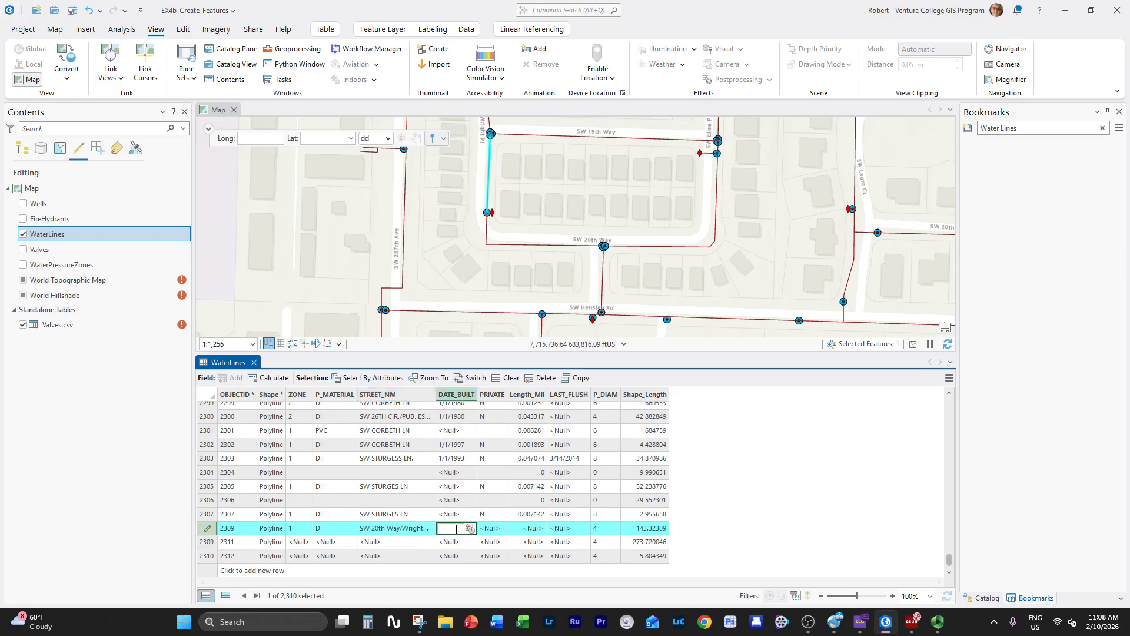
type("03")
type("/03")
type("/2015")
key("Return")
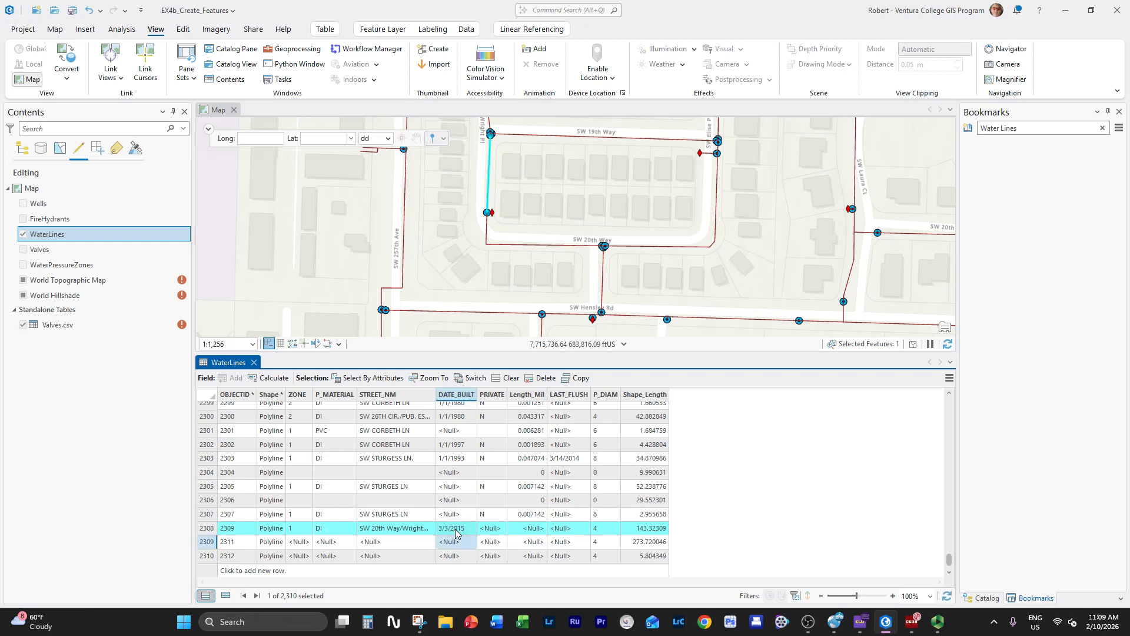
left_click(492, 528)
type("N")
key("Return")
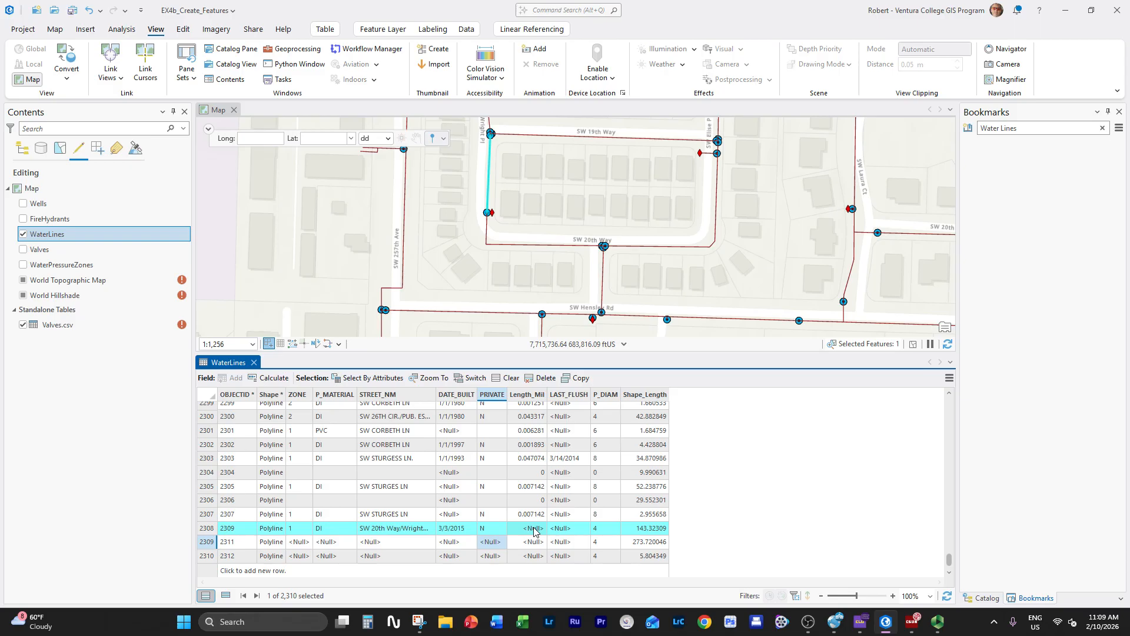
Step: Set the Length_Mil of water line 2309 to 0.079499 and its LAST_FLUSH date to 4/15/2018
double_click(534, 528)
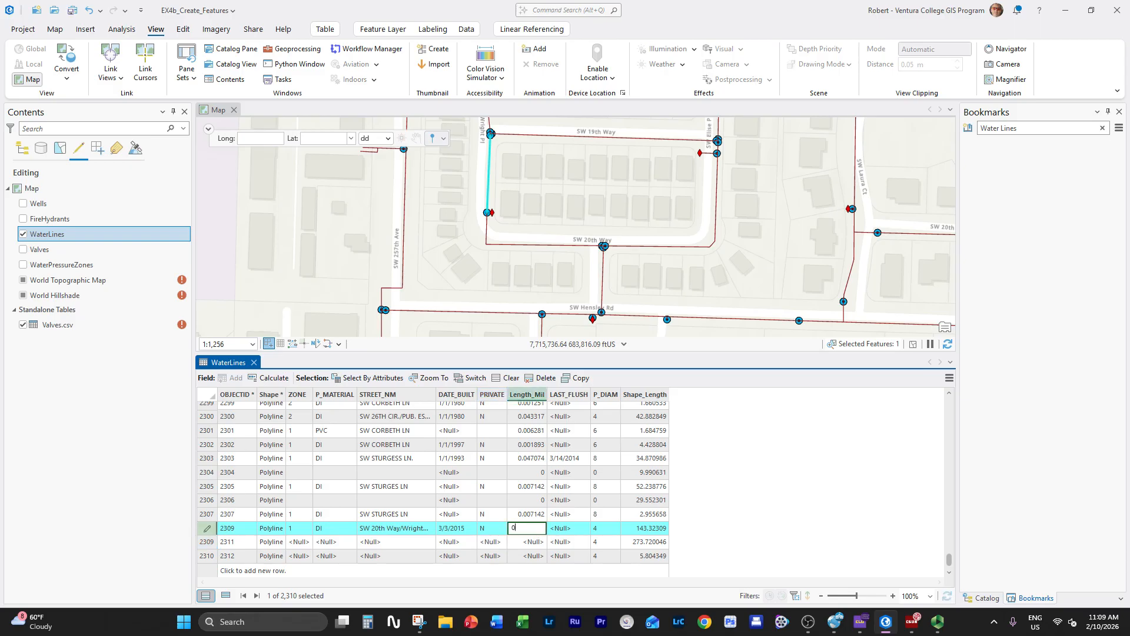
type("0.079499")
key("Return")
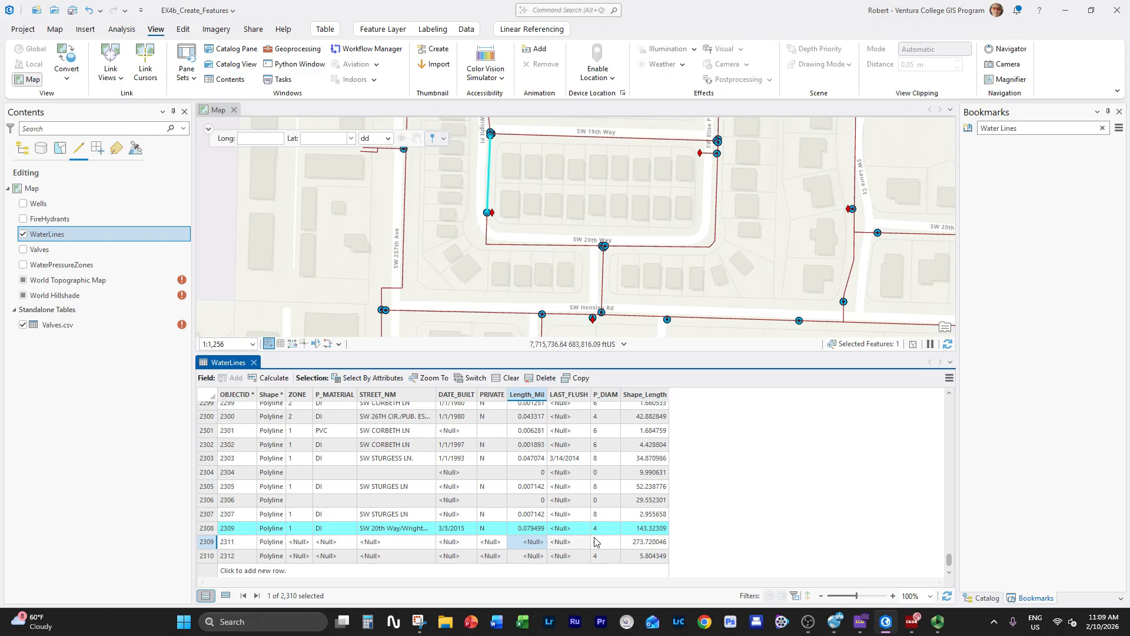
left_click(563, 531)
left_click(563, 531)
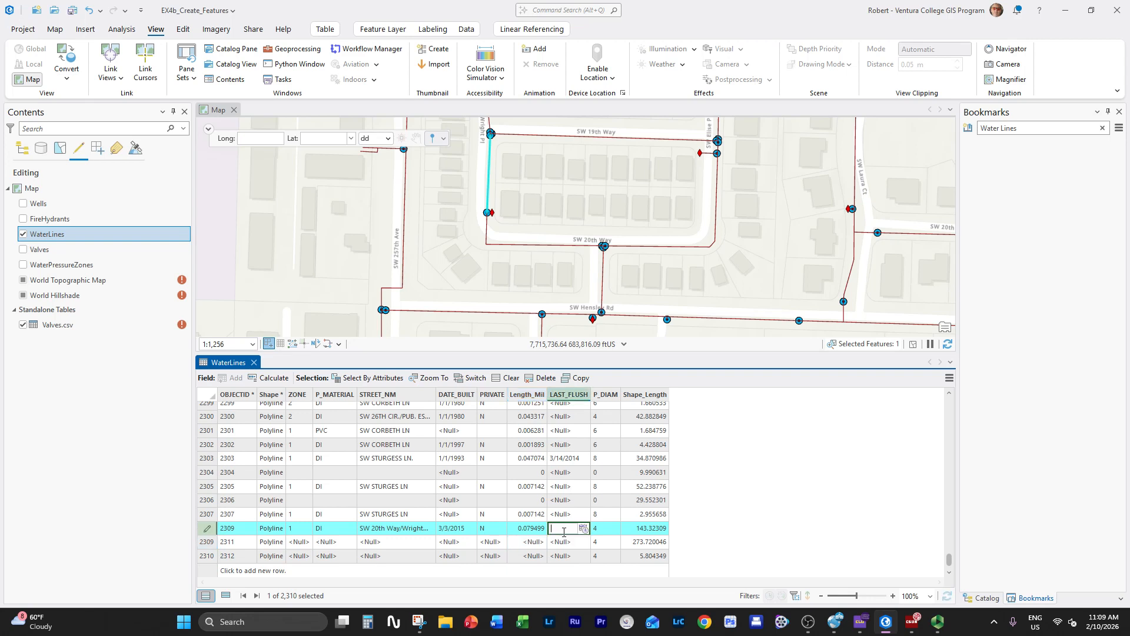
type("4/15")
type("/2018")
key("Return")
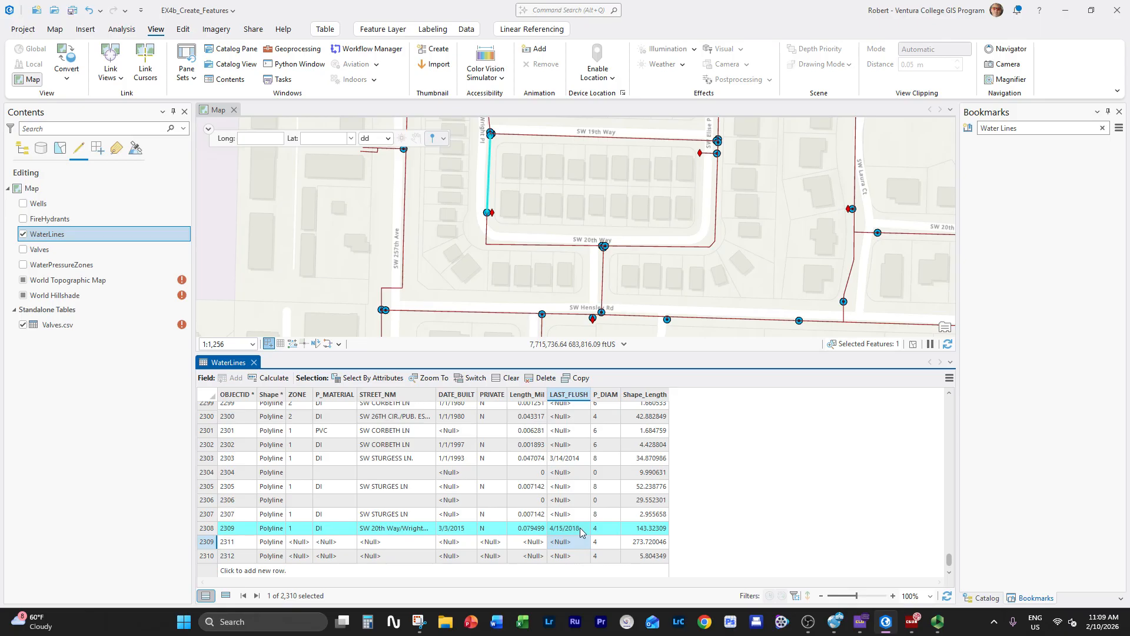
Step: Examine the date and time settings of the LAST_FLUSH value for water line 2309
left_click(580, 532)
left_click(581, 531)
left_click(583, 529)
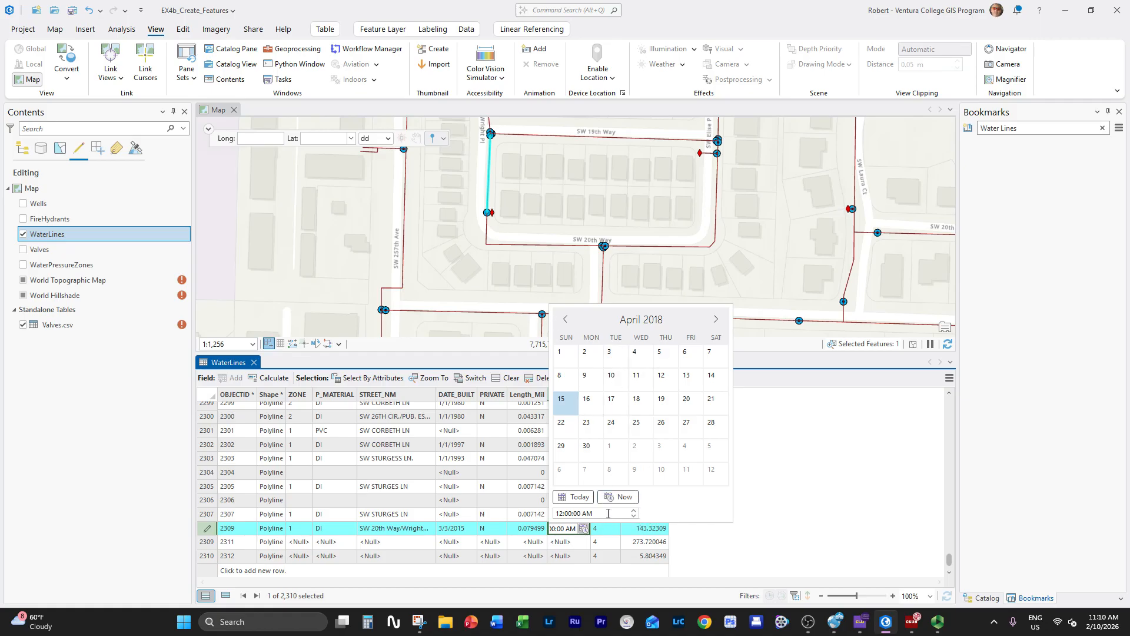
left_click_drag(581, 514, 537, 512)
left_click(725, 550)
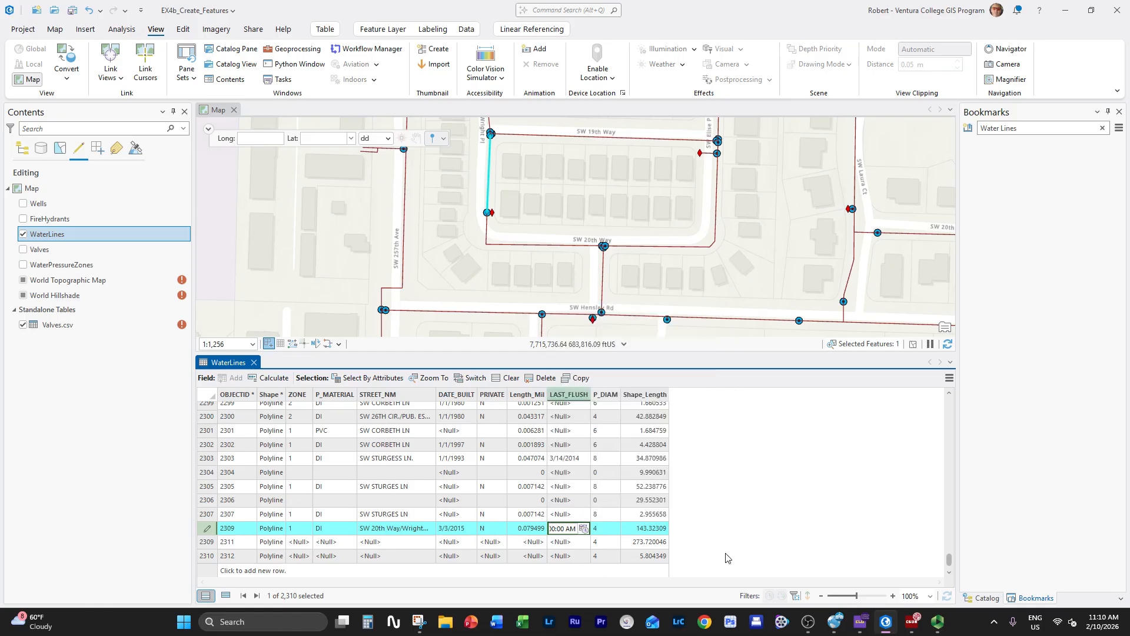
Step: Set the P_DIAM of water line 2309 to 8 and save all edits
left_click(604, 529)
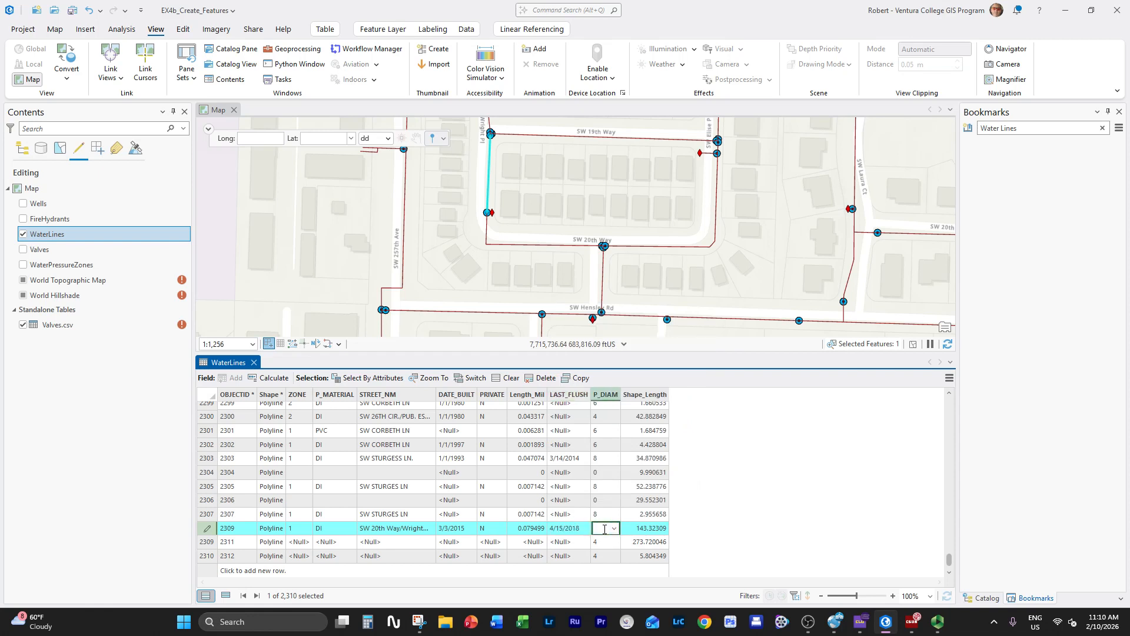
left_click(724, 538)
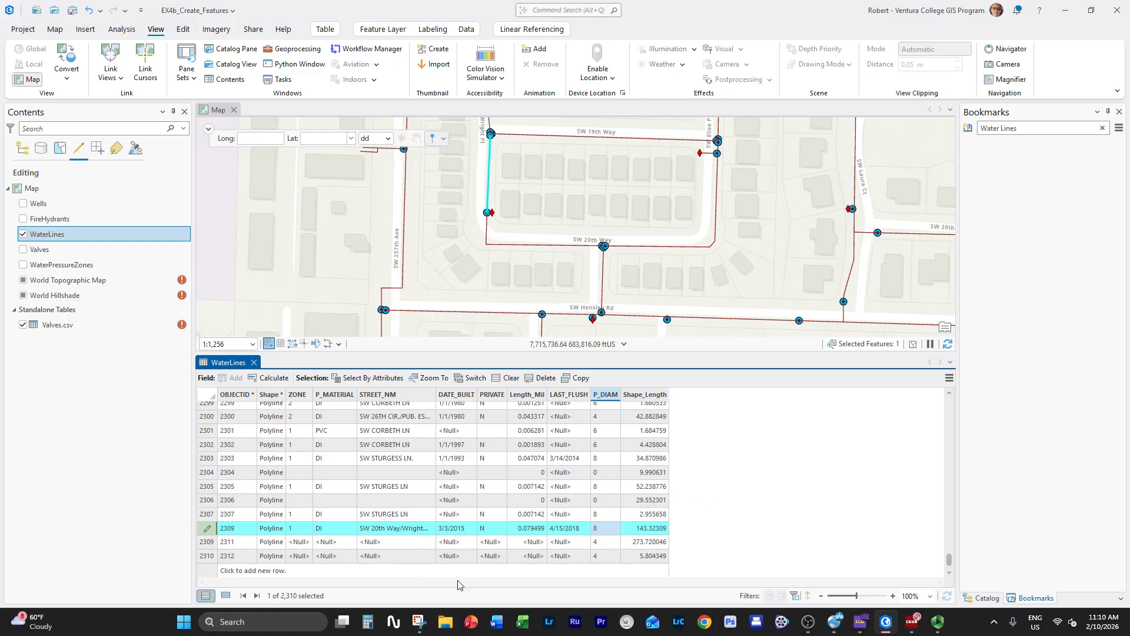
left_click(182, 29)
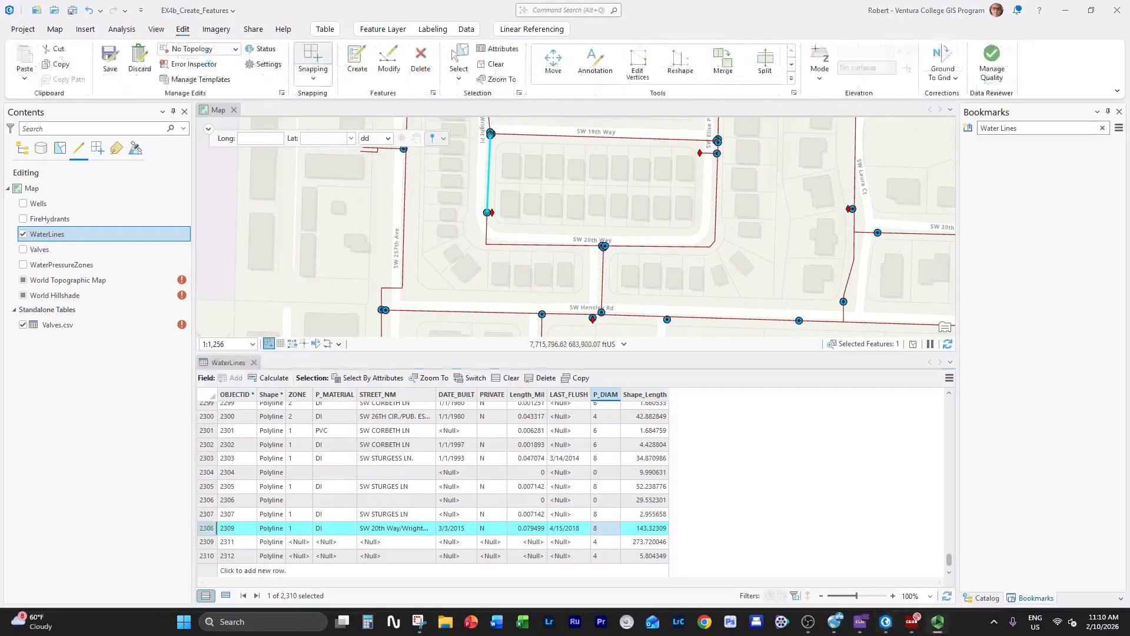
left_click(55, 28)
left_click(184, 30)
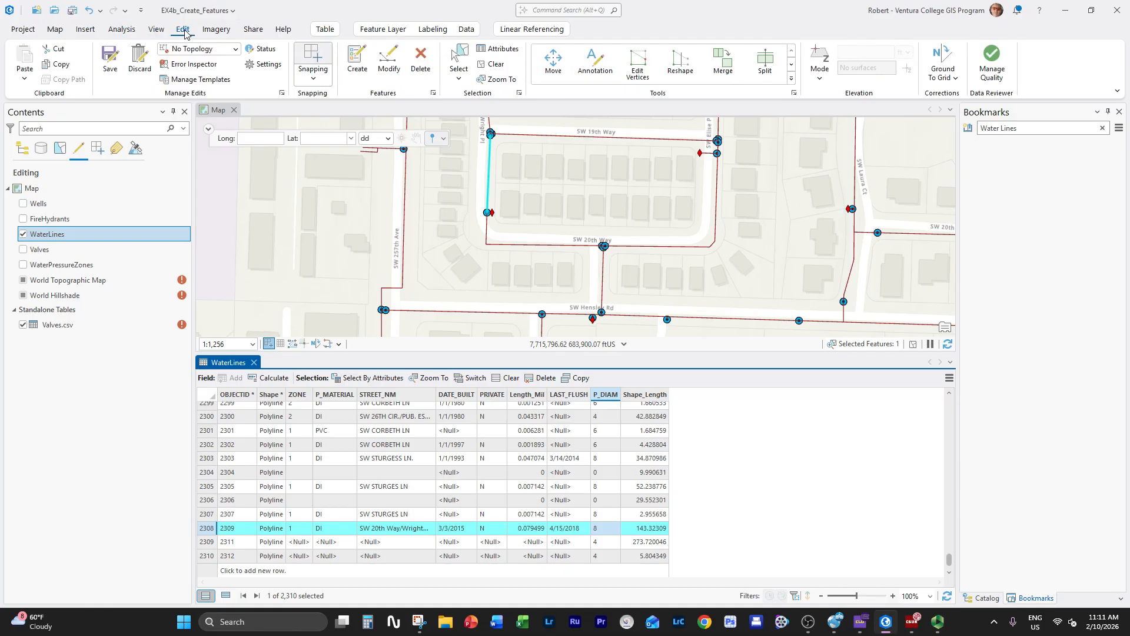
left_click(110, 59)
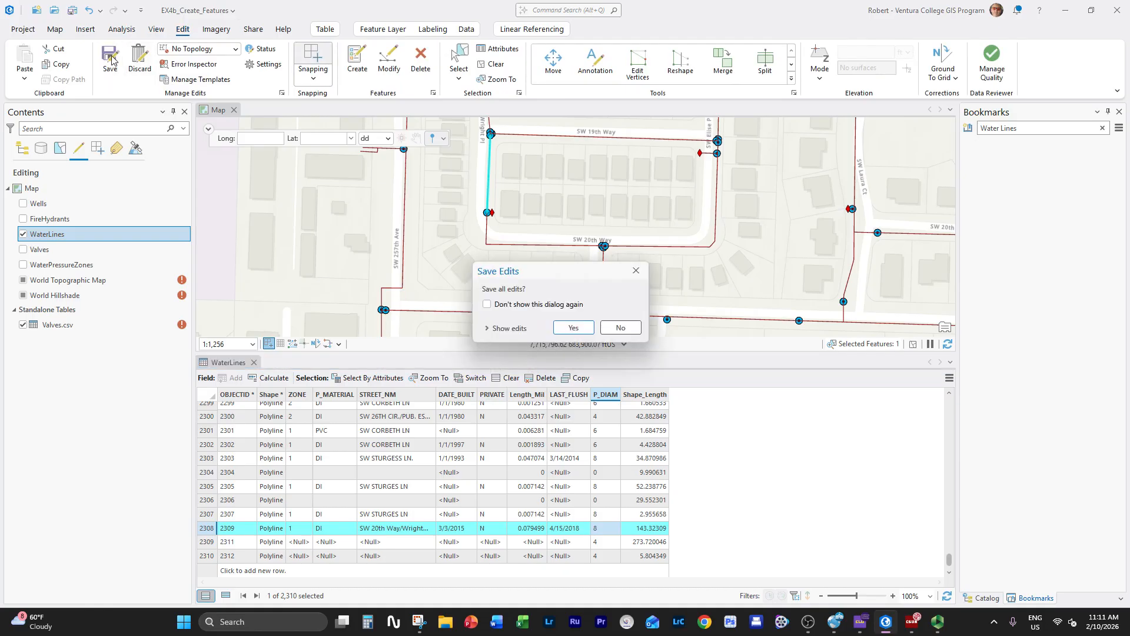
left_click(570, 328)
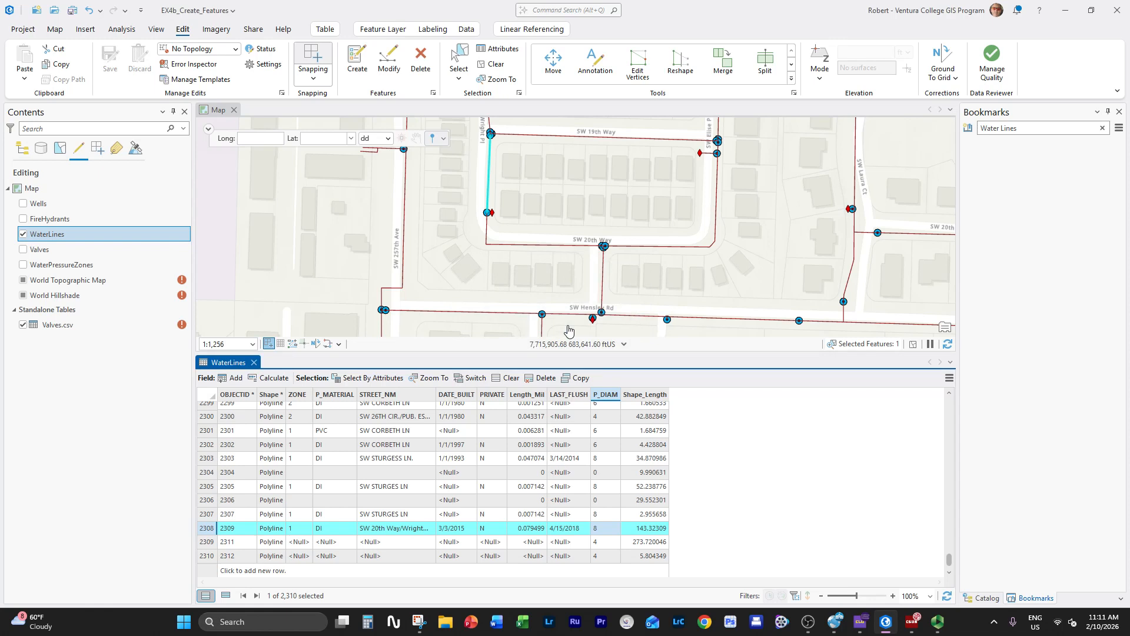
Step: Clear the feature selection and shrink the attribute table to give the map more room
left_click(489, 69)
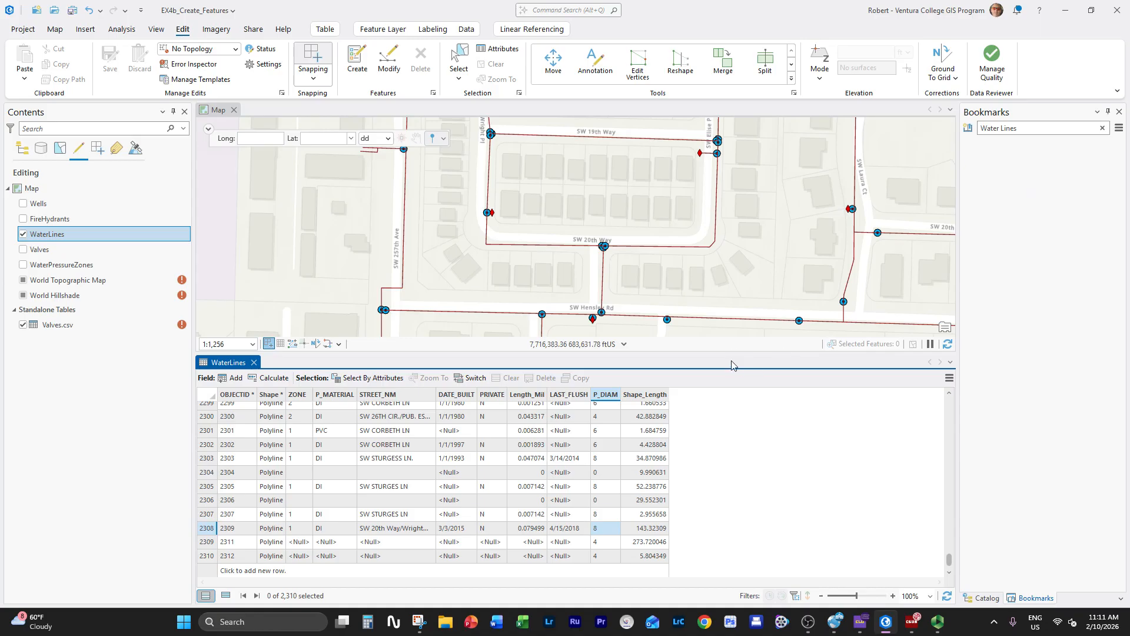
left_click_drag(735, 357, 735, 425)
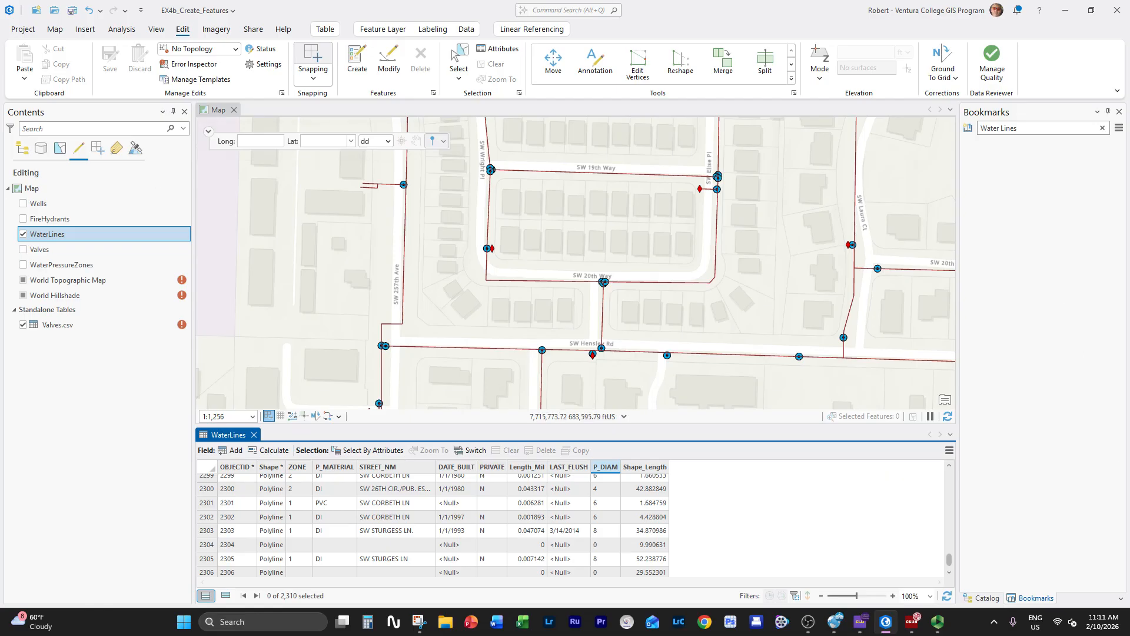
Step: Capture a rectangular screenshot of the application window with the map and the attribute table
key("super+shift+s")
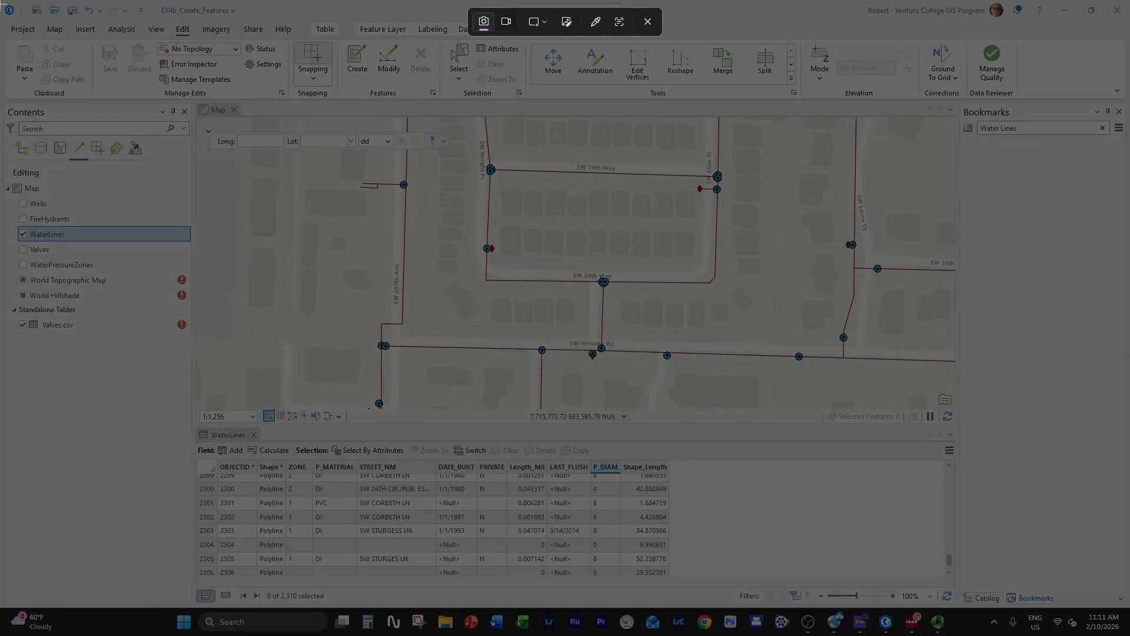
left_click_drag(0, 1, 354, 323)
left_click_drag(939, 558, 940, 559)
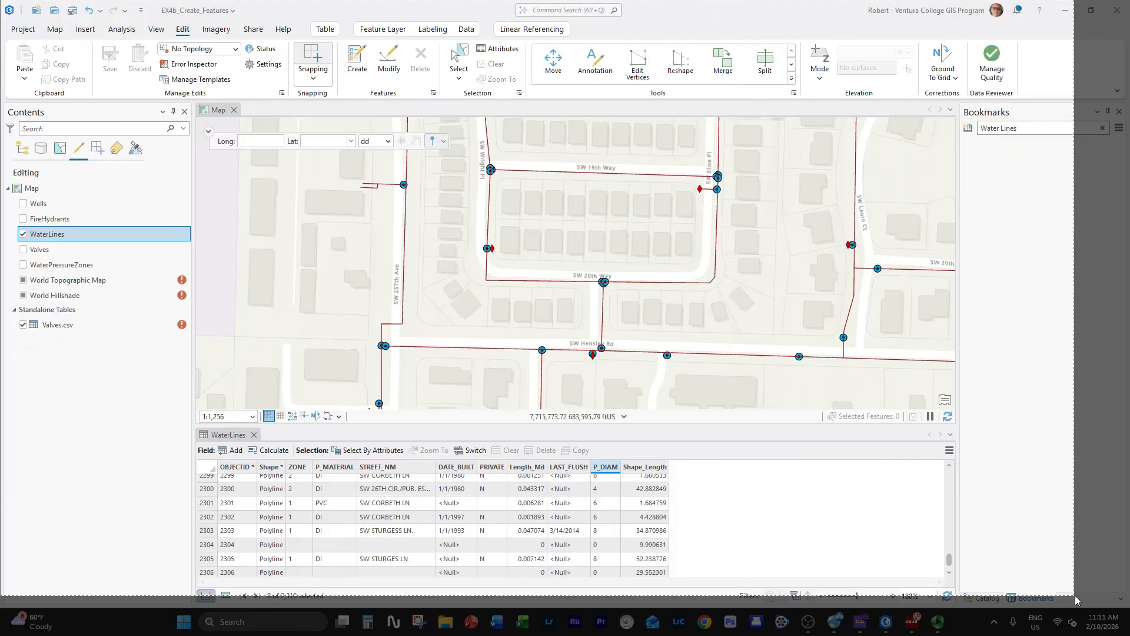